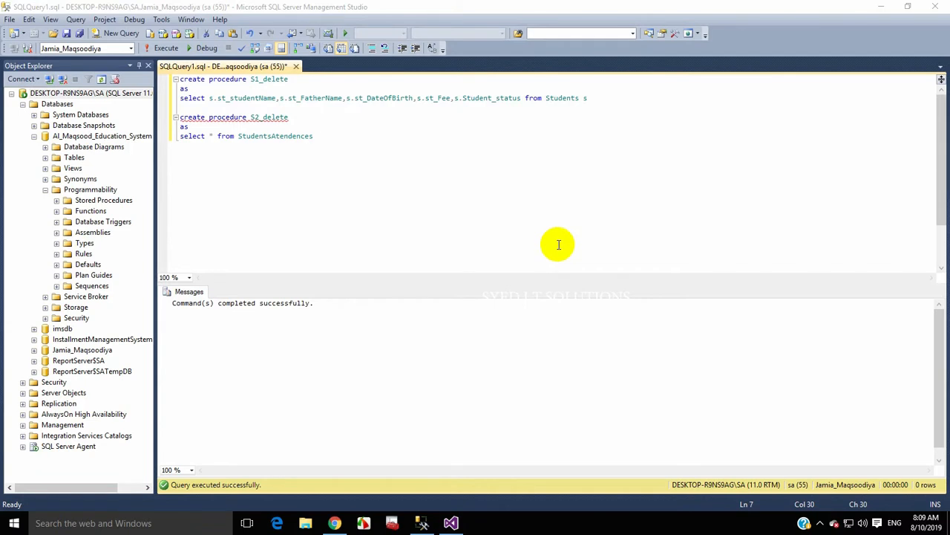
- Run the student SELECT statement to view its result rows
click(559, 244)
drag(611, 99, 178, 74)
click(190, 127)
drag(602, 96, 178, 101)
click(156, 53)
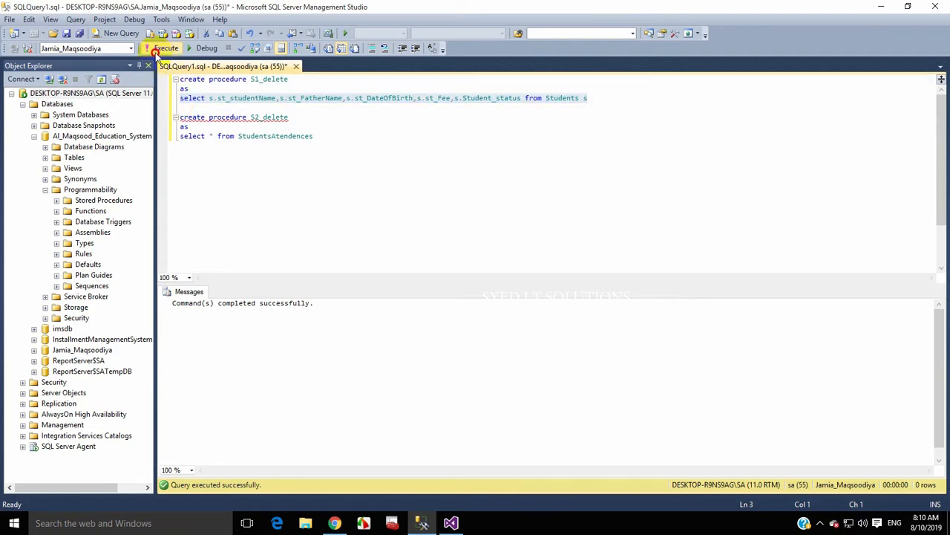
- Run the StudentsAtendences query and check the st_Gmo values in its three rows
click(320, 147)
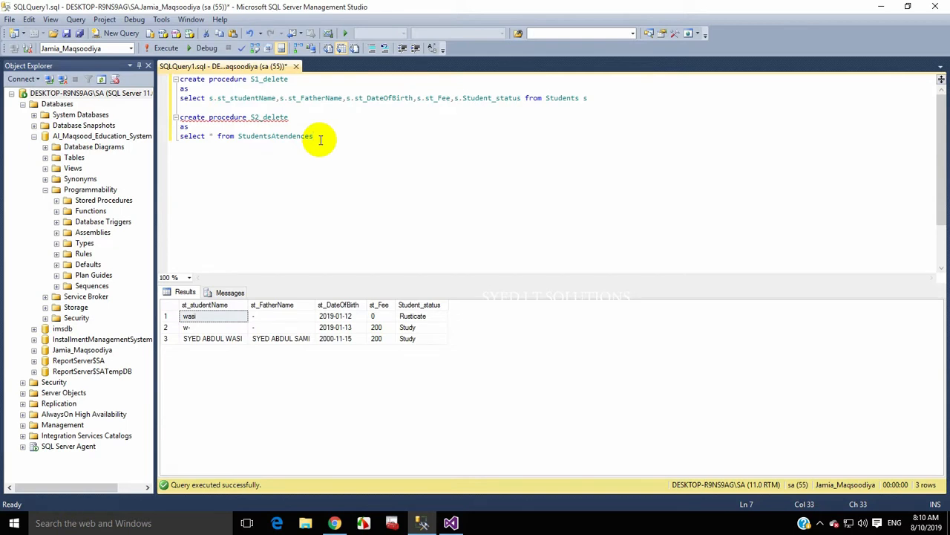
key(shift+Home)
click(163, 48)
click(218, 331)
click(221, 318)
click(227, 337)
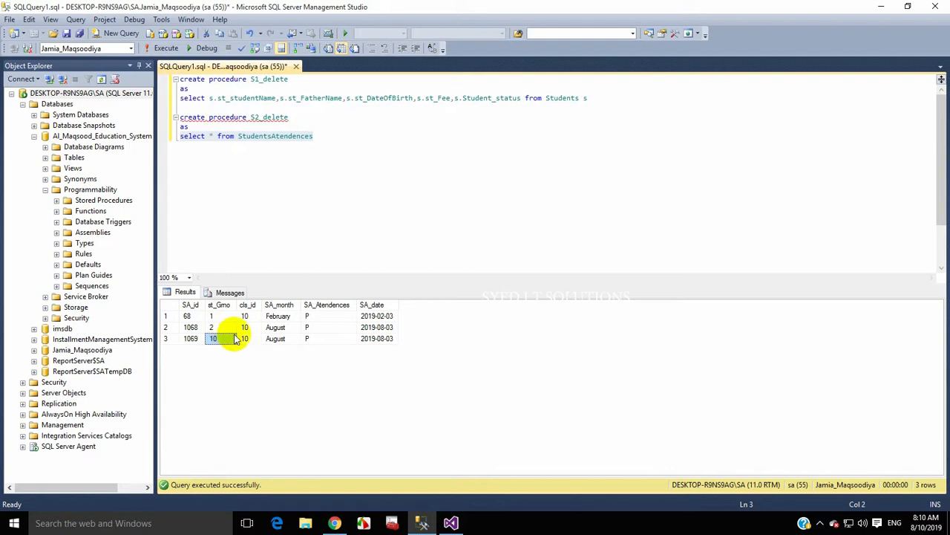
click(274, 227)
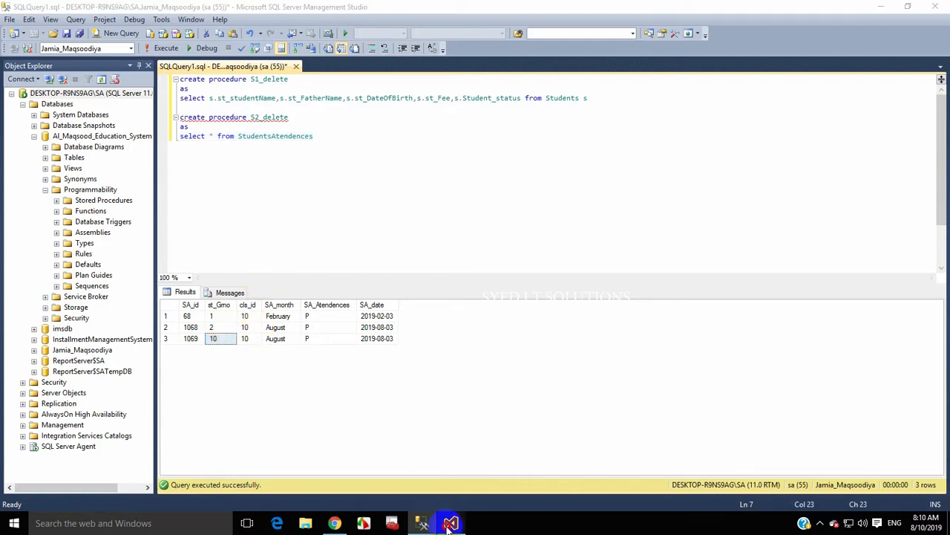
click(451, 524)
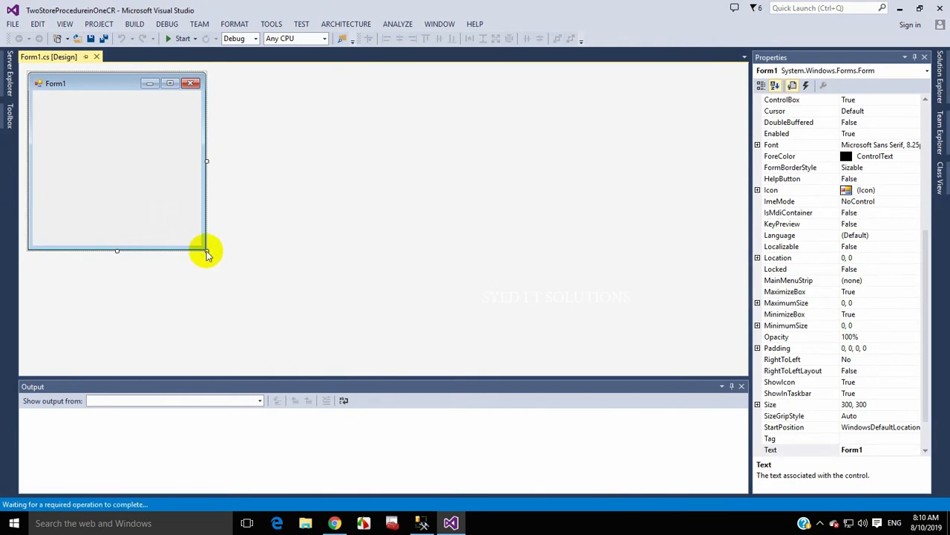
- Enlarge Form1 to 818 by 538 and close the output pane
drag(208, 251, 422, 319)
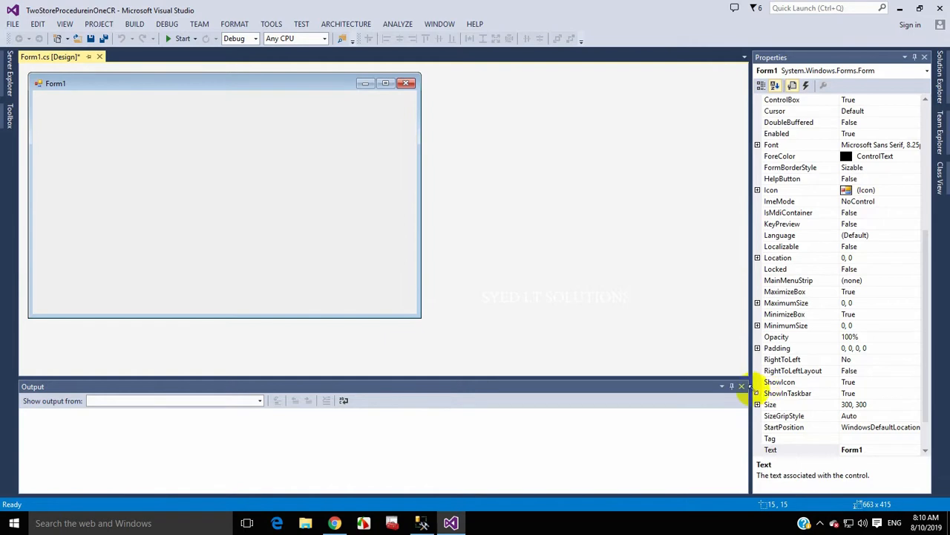
click(741, 386)
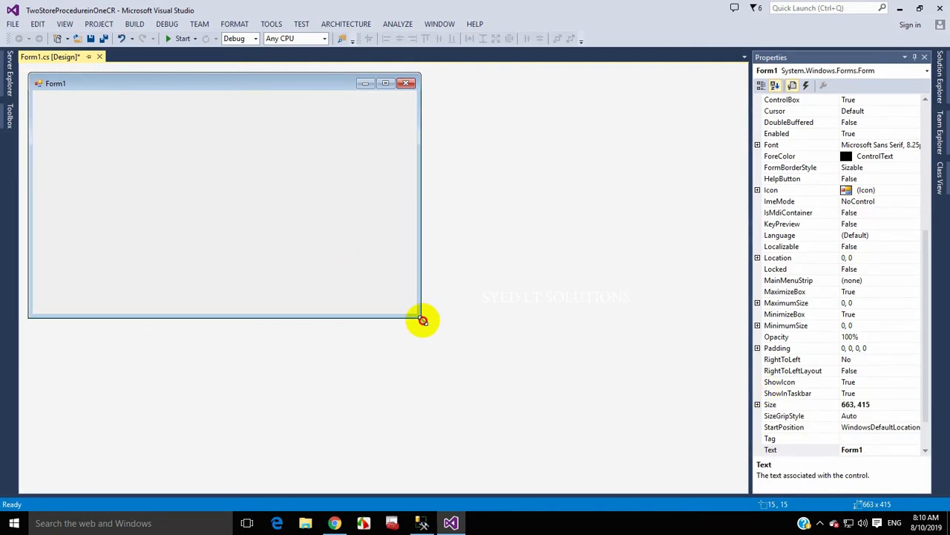
drag(423, 319, 514, 391)
- Place a CrystalReportViewer from the Toolbox's Reporting section onto Form1
mouse_move(4, 128)
click(47, 70)
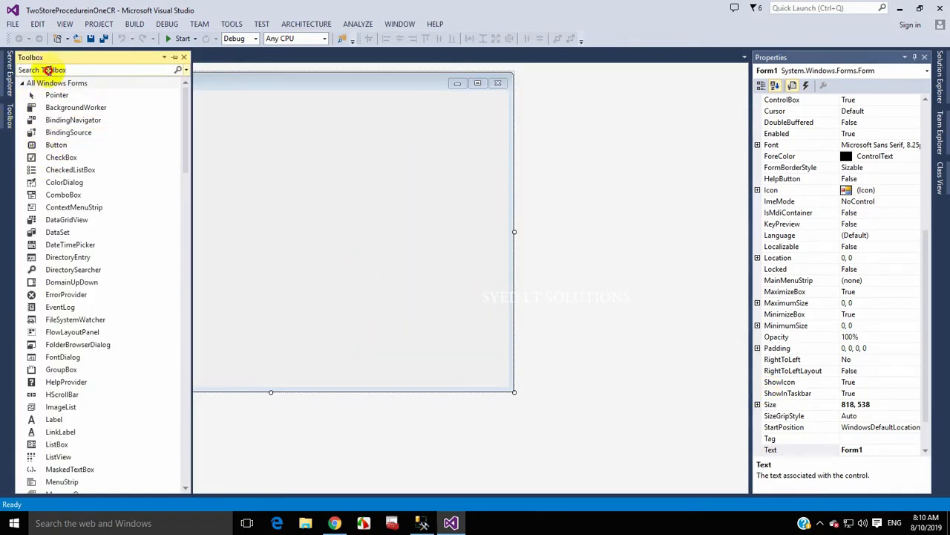
text(cry)
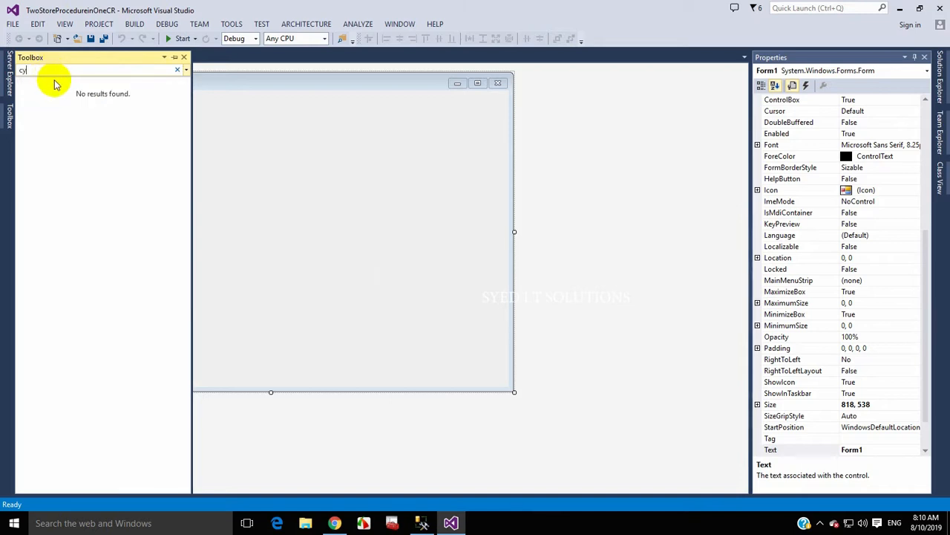
drag(68, 70, 3, 73)
key(BackSpace)
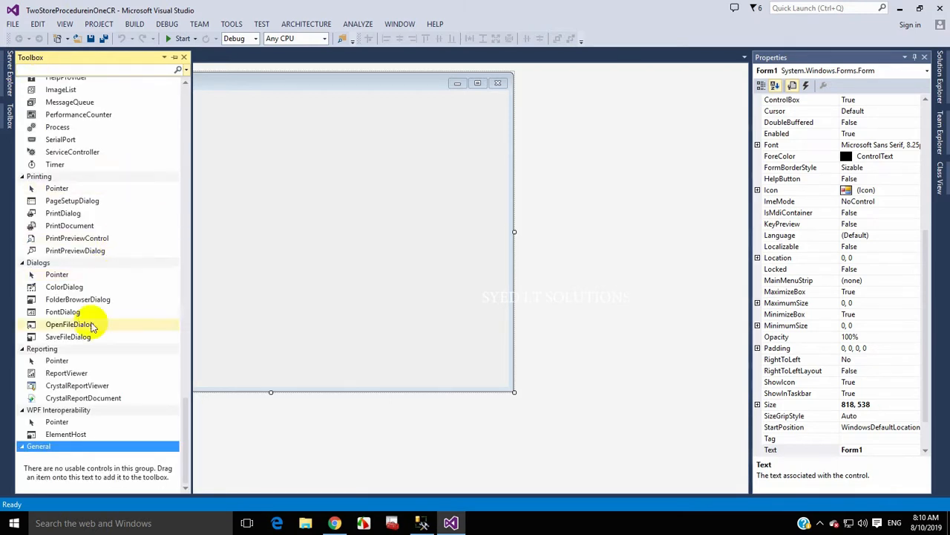
drag(74, 386, 190, 227)
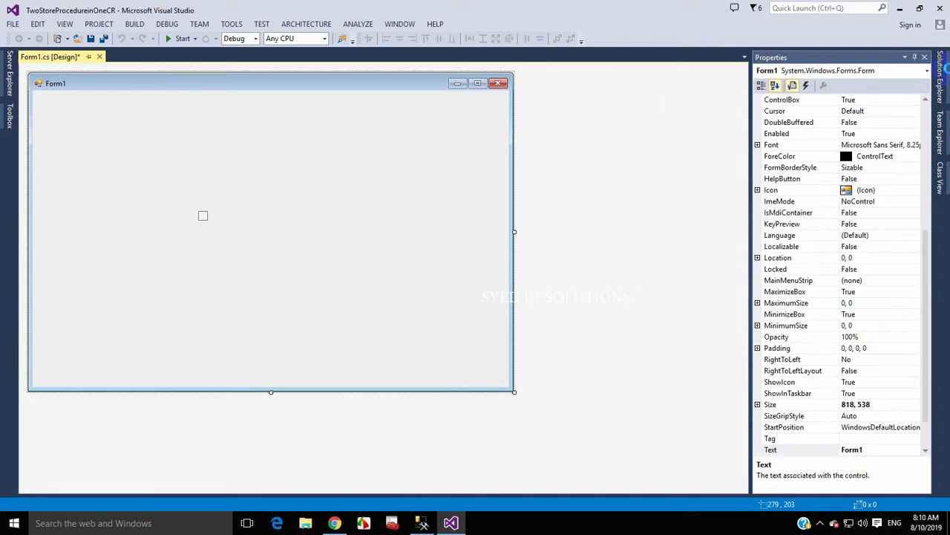
click(503, 89)
- Turn off the viewer's status bar and set its Tool Panel View to None
click(547, 150)
click(546, 165)
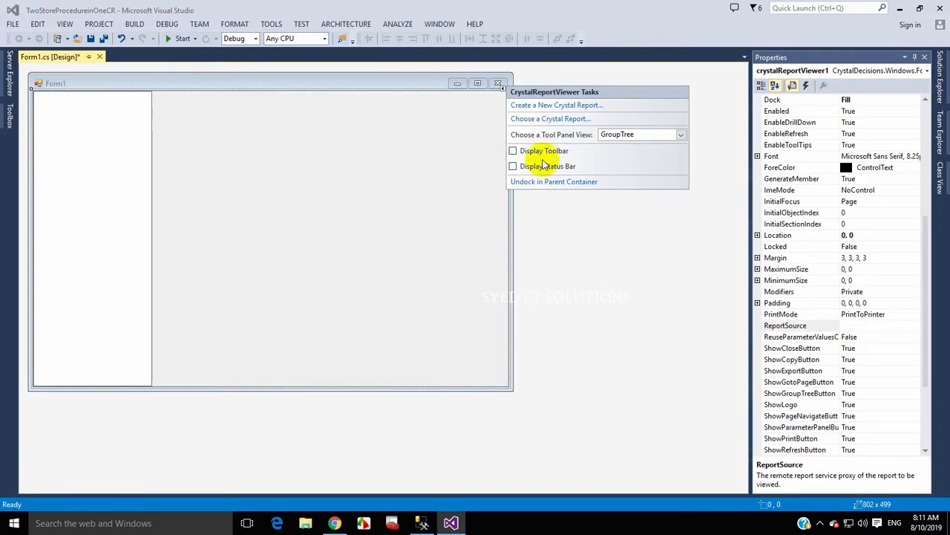
click(541, 151)
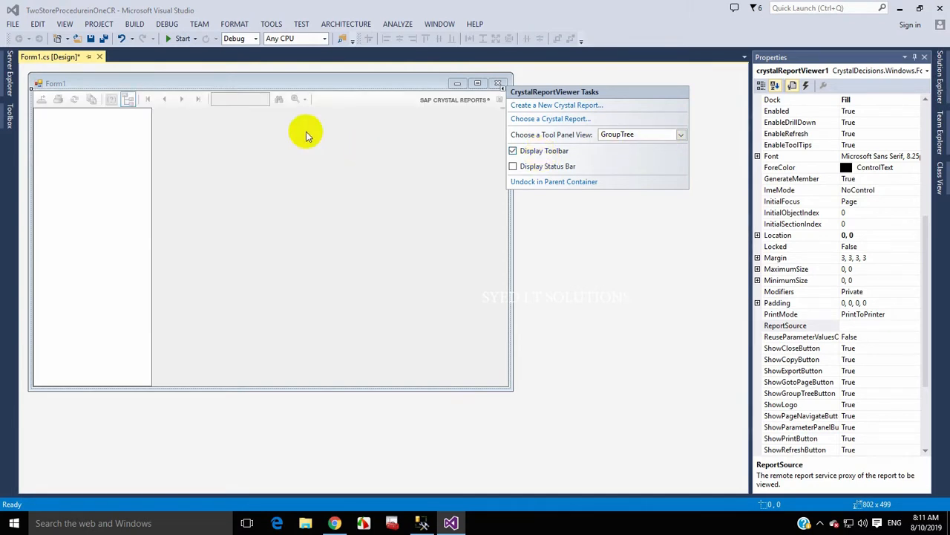
click(632, 135)
click(611, 147)
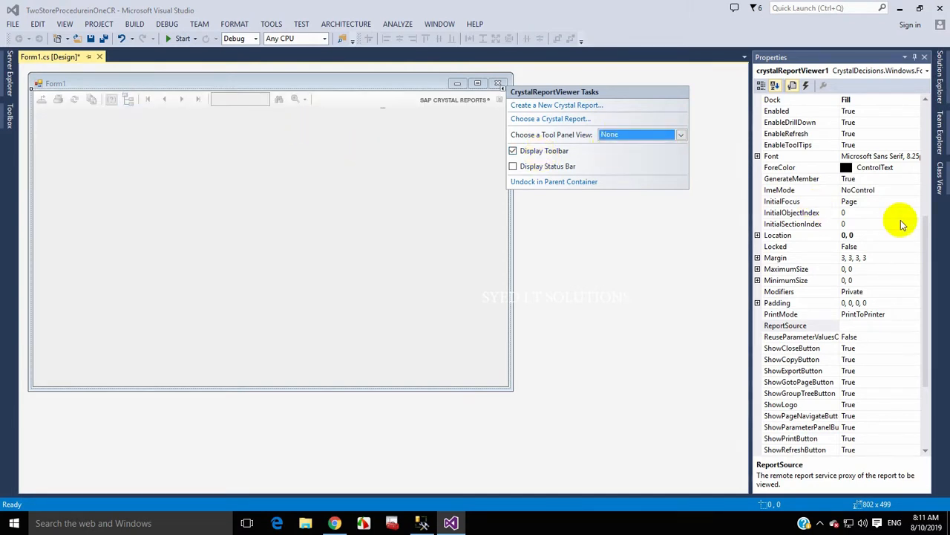
click(886, 337)
- Set ShowCloseButton, ShowCopyButton, ShowGotoPageButton, ShowGroupTreeButton and ShowLogo to False
click(884, 348)
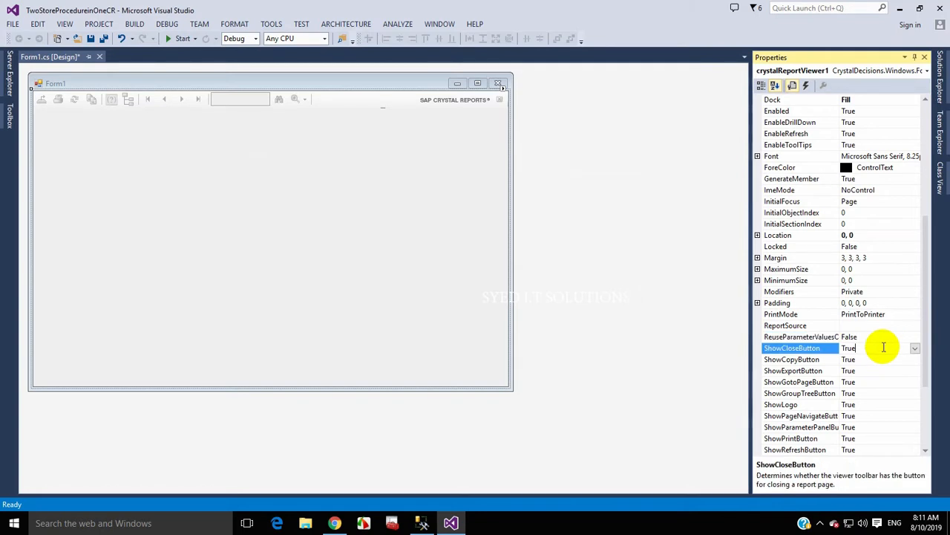
double_click(881, 347)
click(880, 360)
double_click(879, 361)
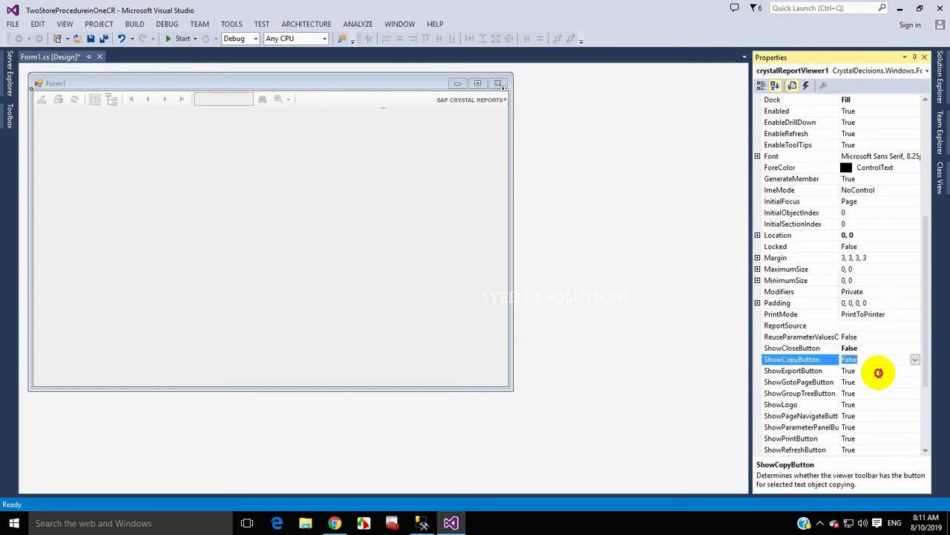
click(878, 371)
double_click(869, 371)
double_click(869, 373)
click(871, 383)
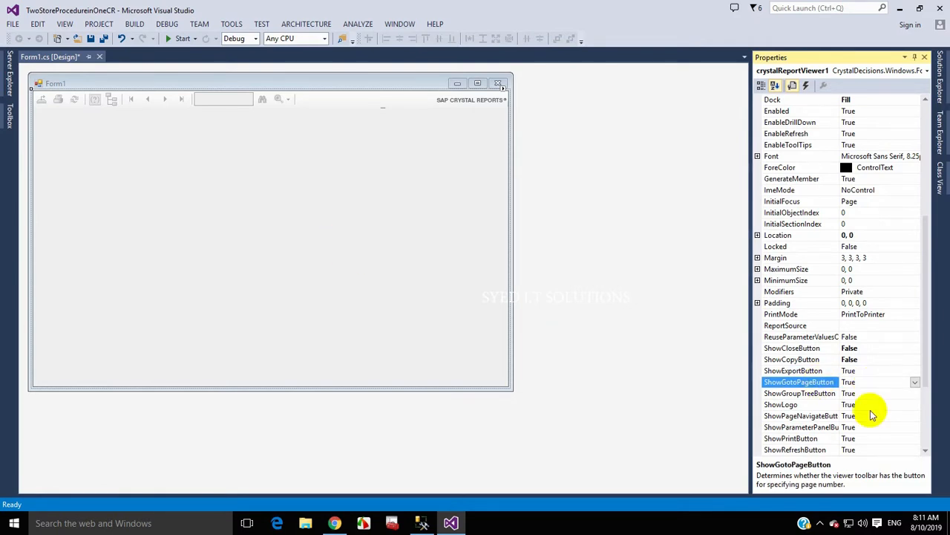
double_click(866, 383)
double_click(865, 393)
click(864, 404)
double_click(863, 404)
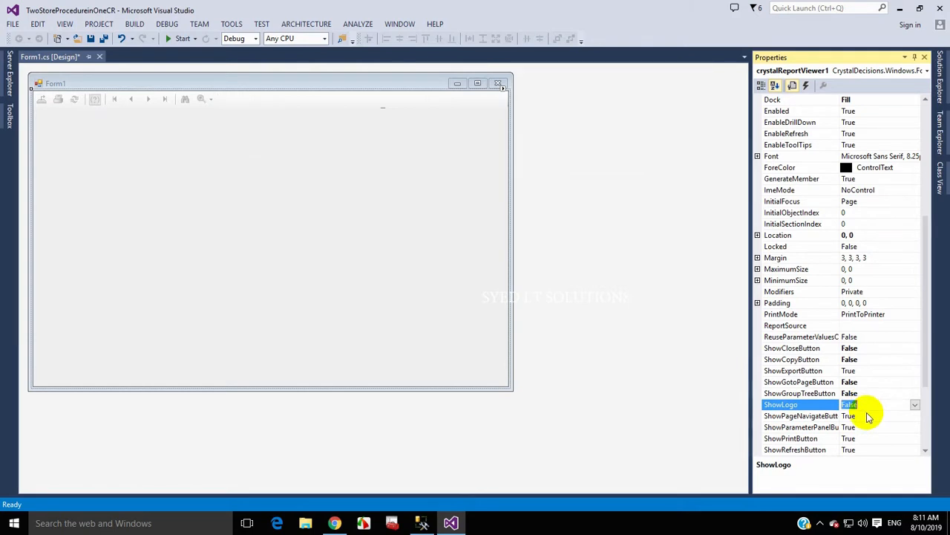
- Set ShowParameterPanelButton and ShowRefreshButton to False, keeping page navigation buttons visible
click(866, 416)
double_click(866, 415)
click(866, 427)
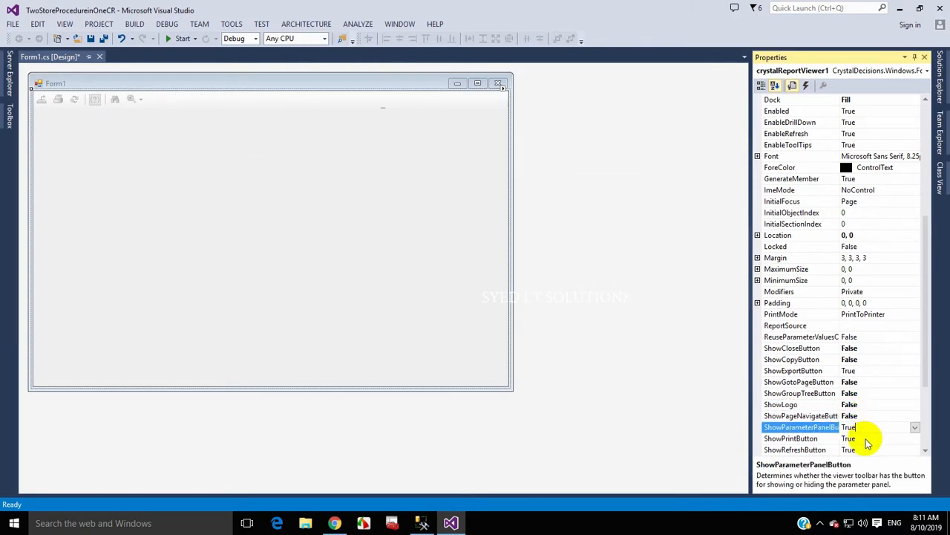
click(861, 415)
double_click(861, 415)
click(861, 427)
double_click(861, 427)
click(861, 439)
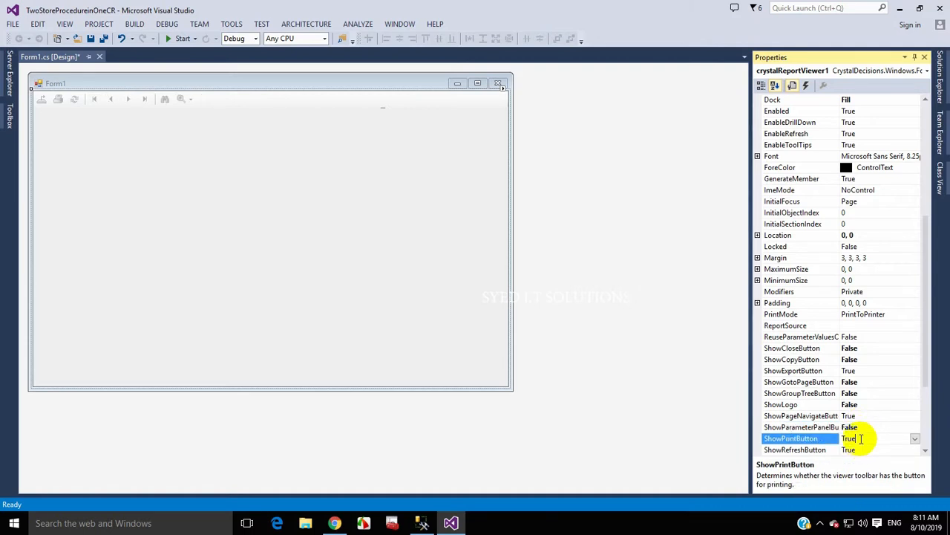
click(861, 450)
double_click(861, 449)
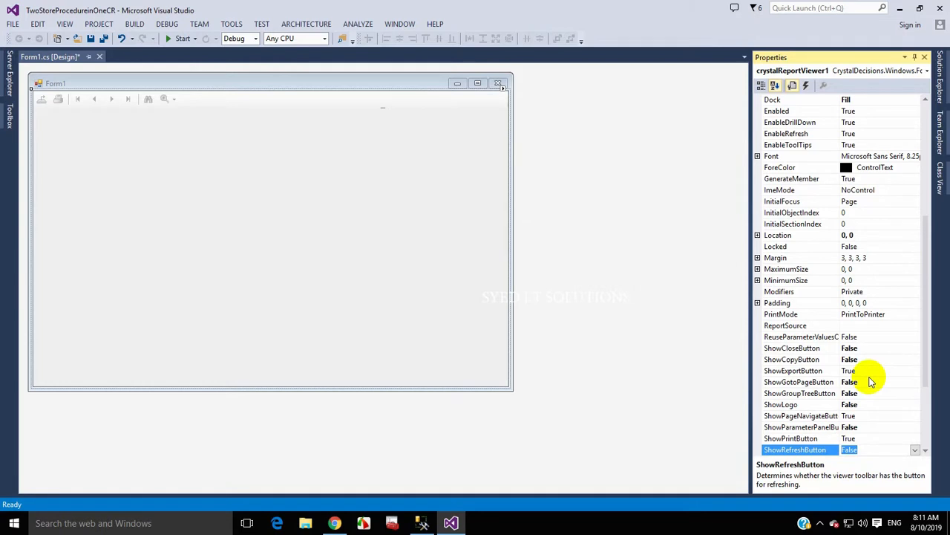
click(350, 214)
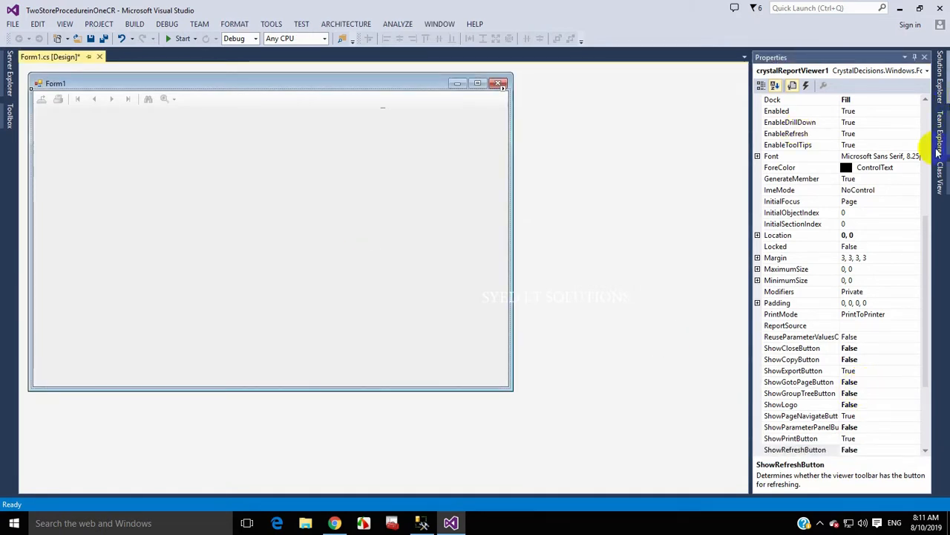
click(940, 90)
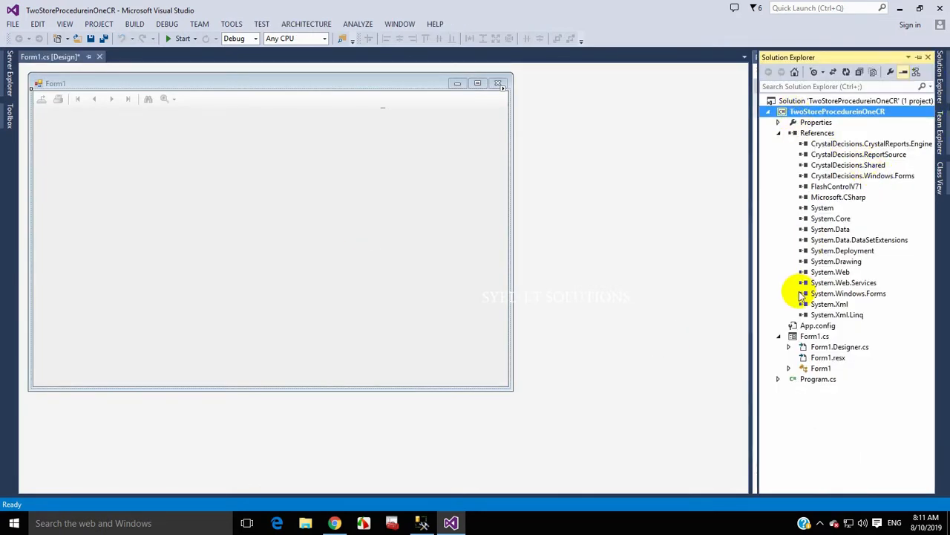
- Add a Crystal Reports item named CrystalReport1.rpt to the TwoStoreProcedureinOneCR project
right_click(808, 113)
click(746, 239)
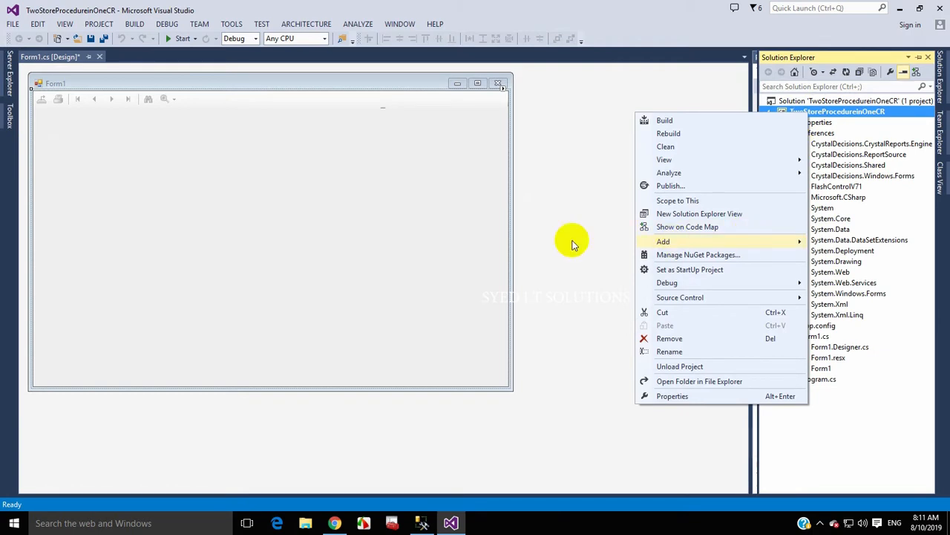
click(553, 243)
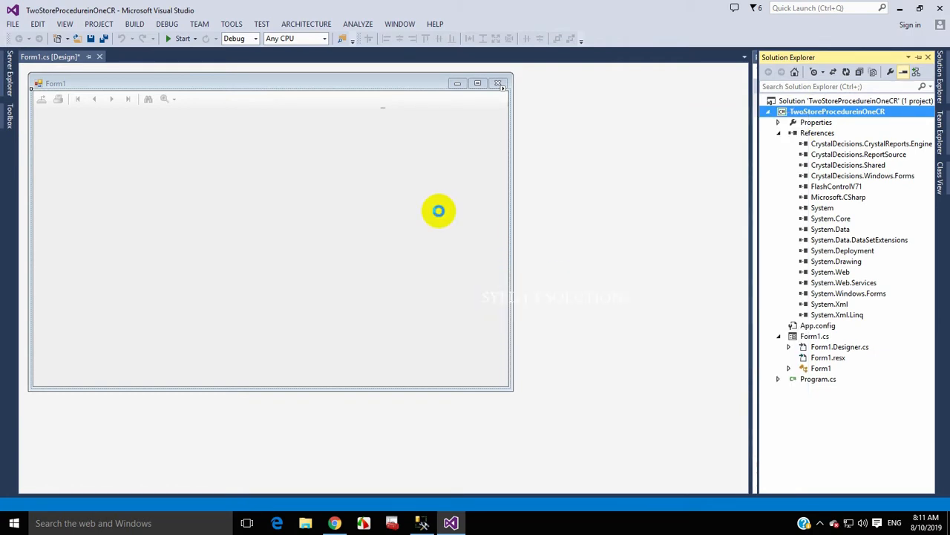
click(240, 184)
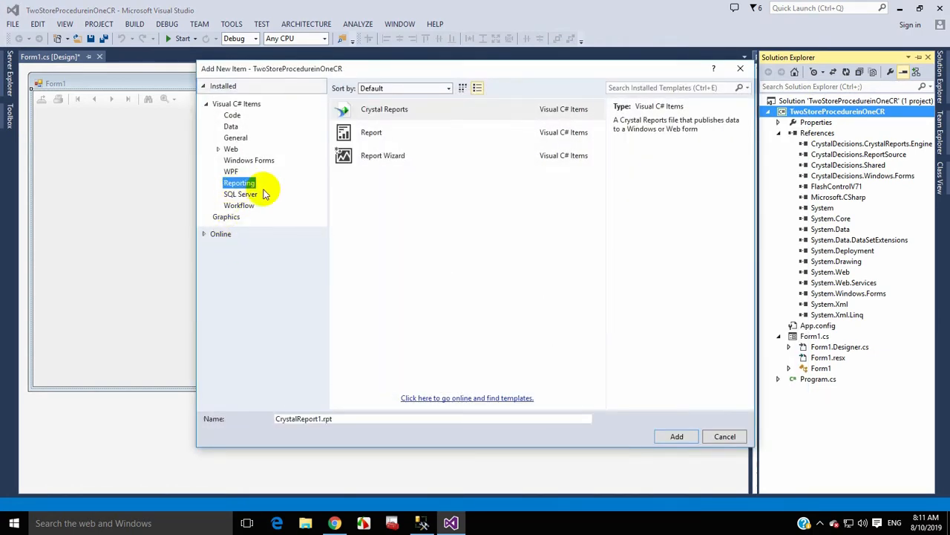
click(329, 418)
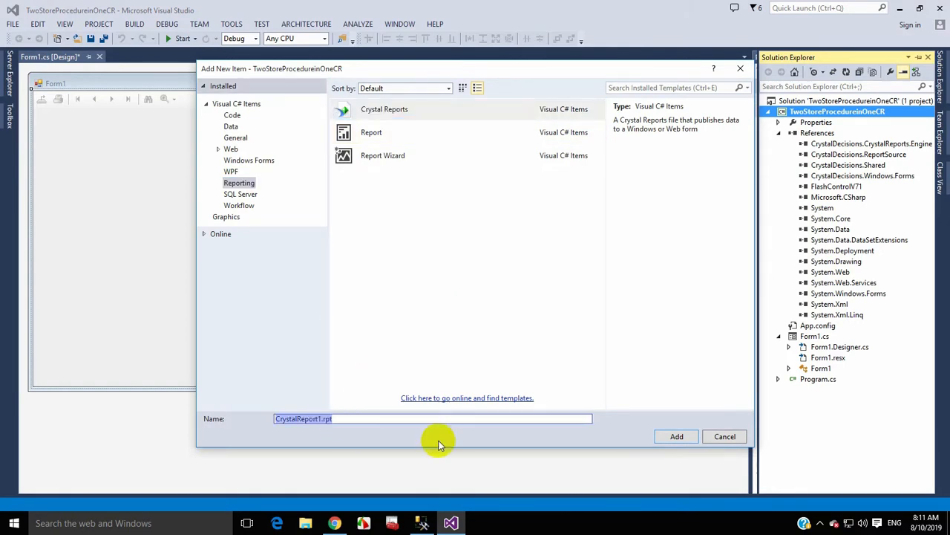
click(676, 436)
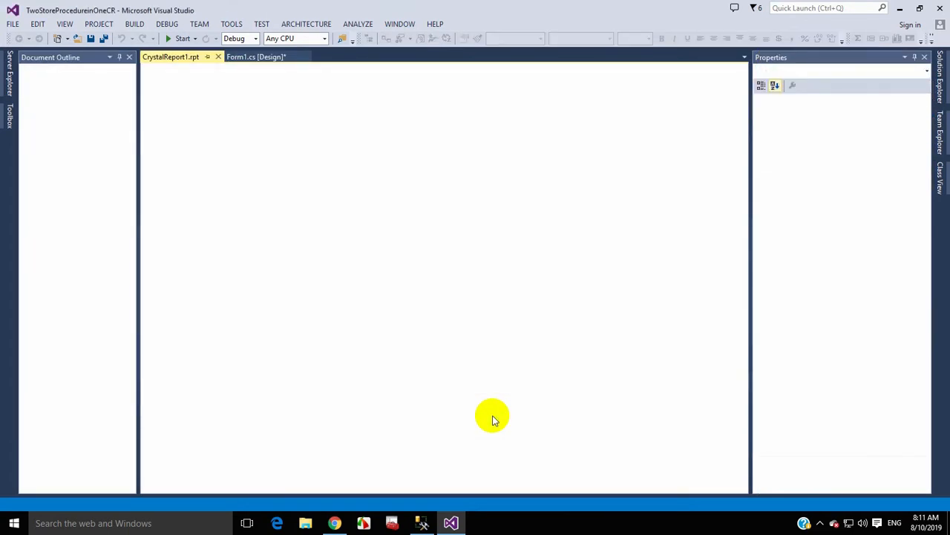
- Accept the Crystal Reports Gallery defaults and expand My Connections in the wizard
click(511, 385)
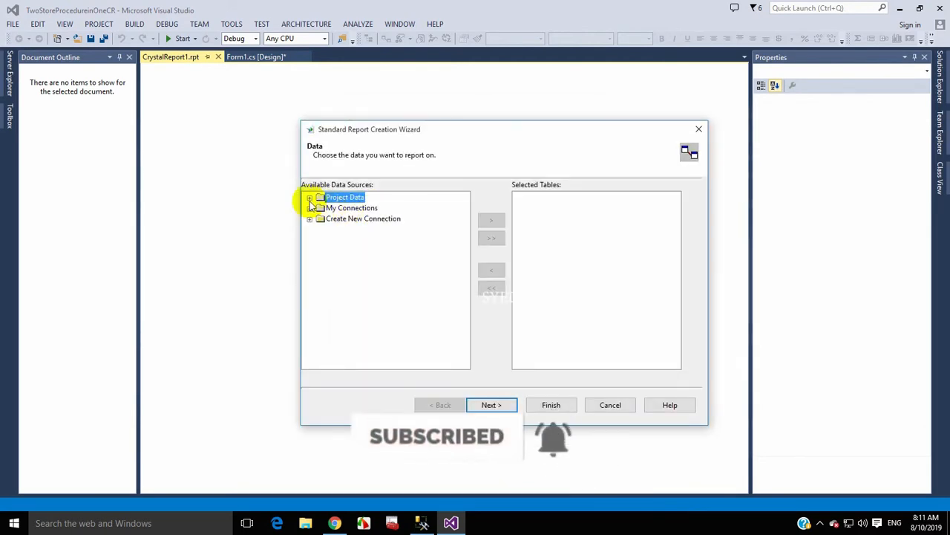
click(310, 208)
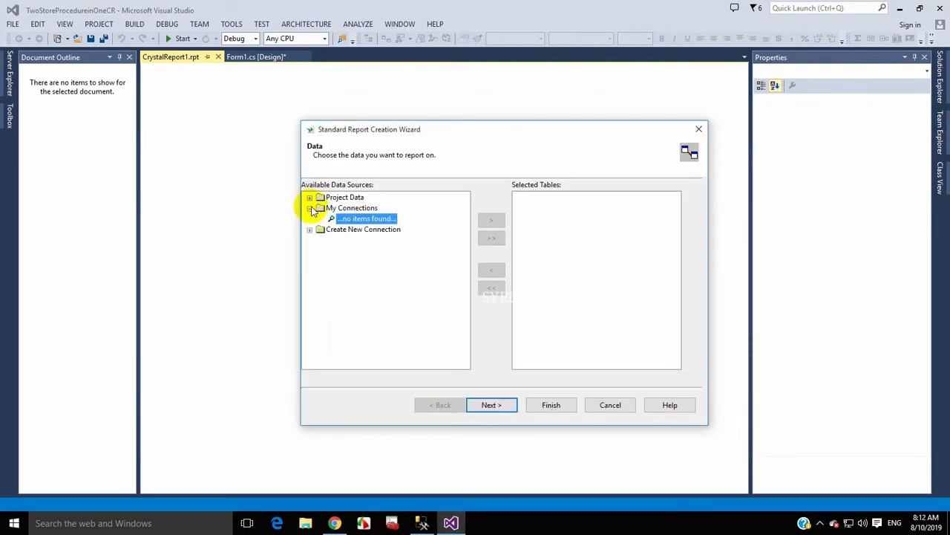
click(310, 199)
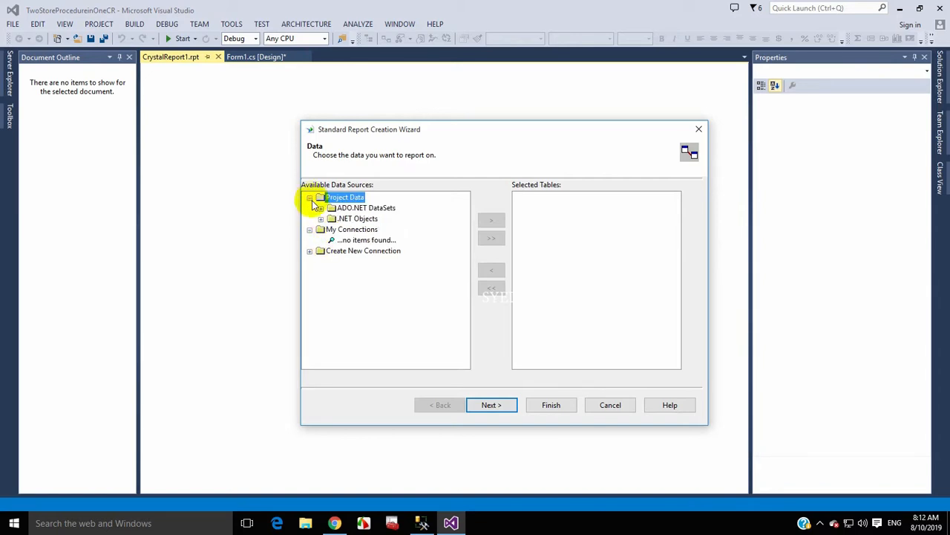
click(310, 198)
click(310, 208)
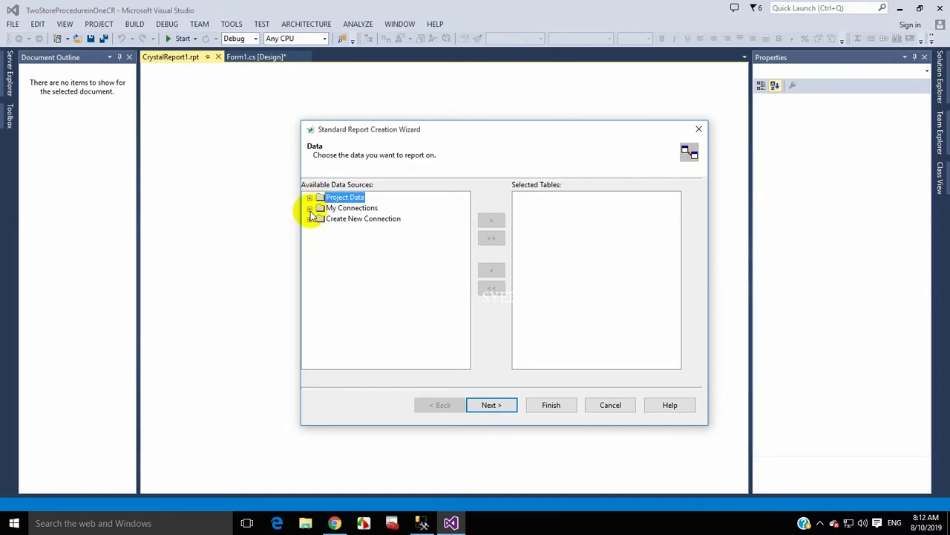
click(309, 207)
- Expand Create New Connection, then try the ODBC option and cancel it
right_click(362, 208)
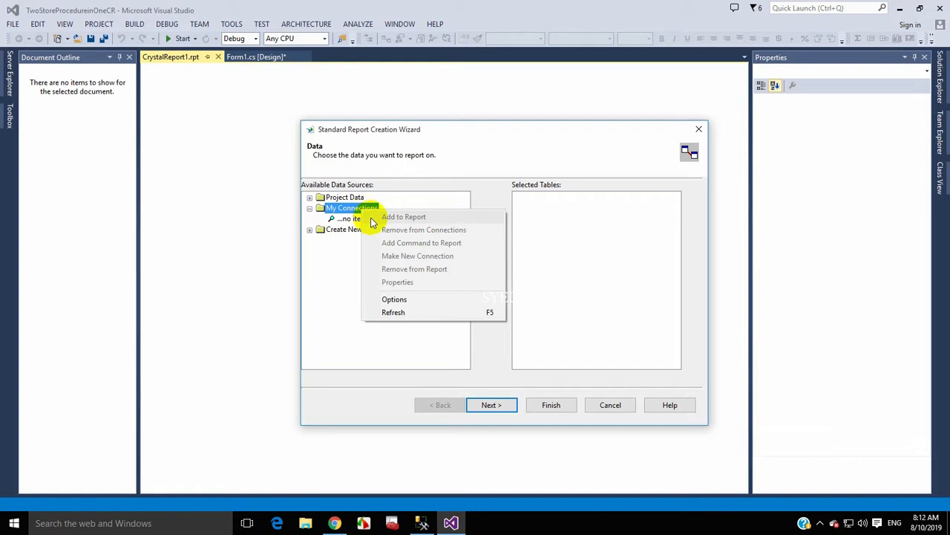
click(313, 230)
click(313, 230)
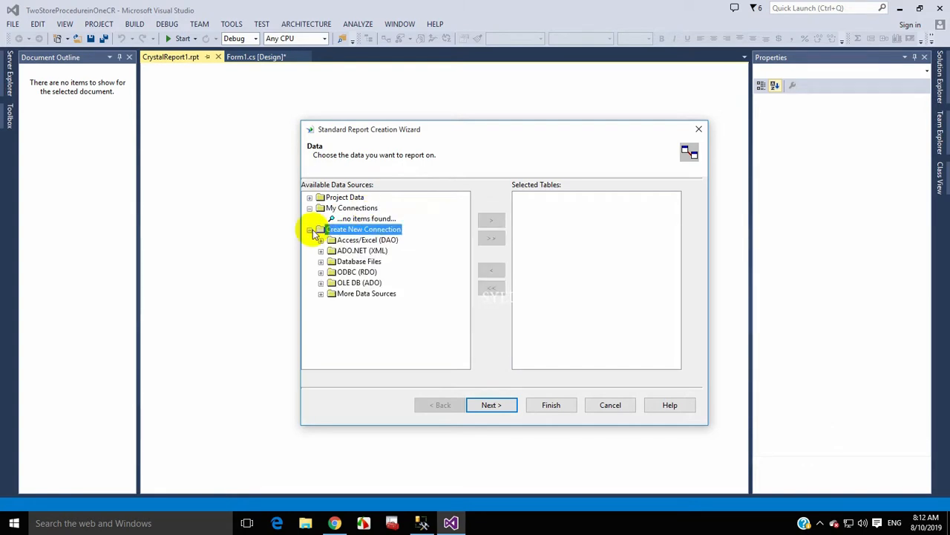
click(321, 272)
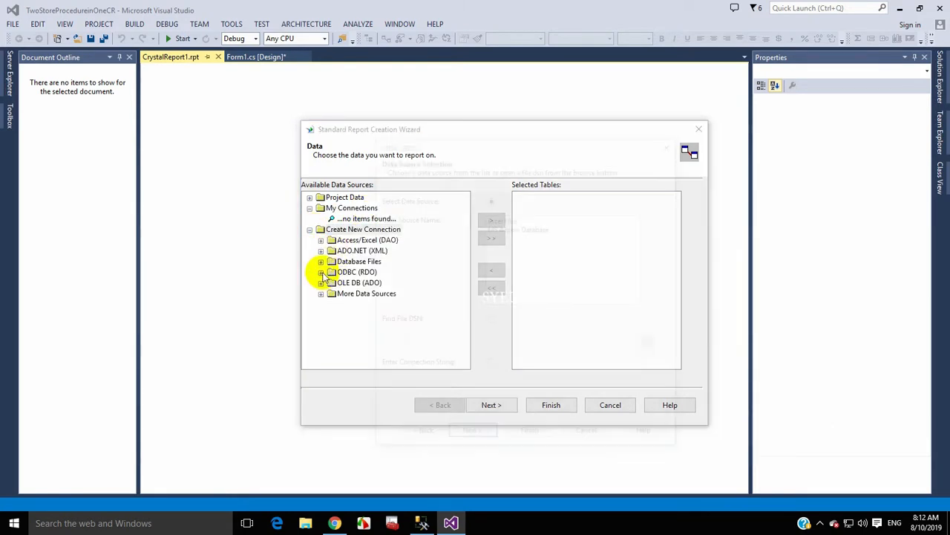
click(588, 437)
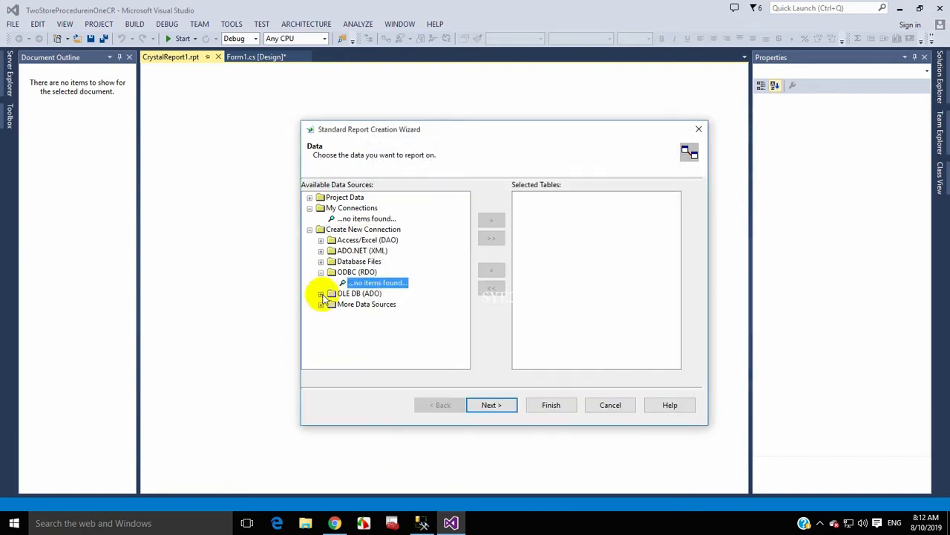
- Start a new OLE DB (ADO) connection using Microsoft OLE DB Provider for SQL Server
click(321, 295)
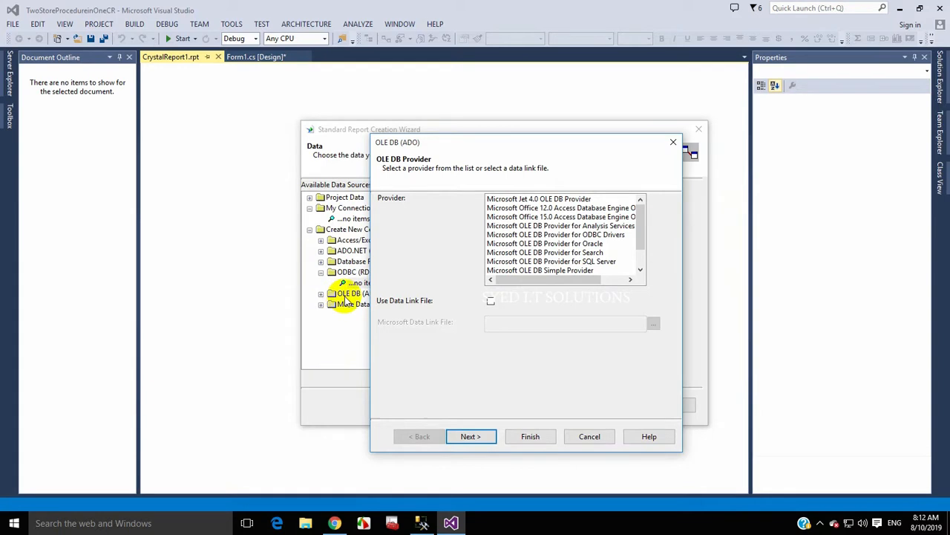
click(591, 262)
scroll(591, 262, down, 1)
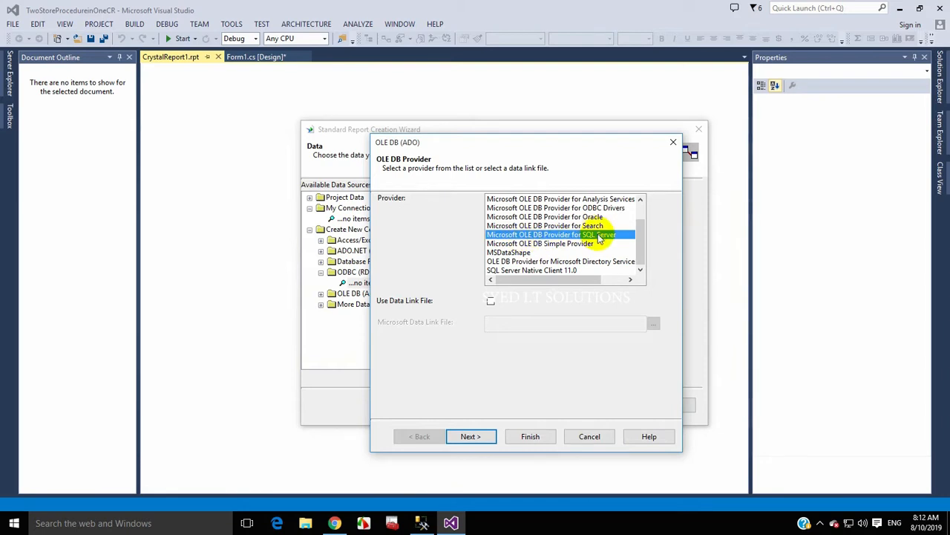
click(486, 438)
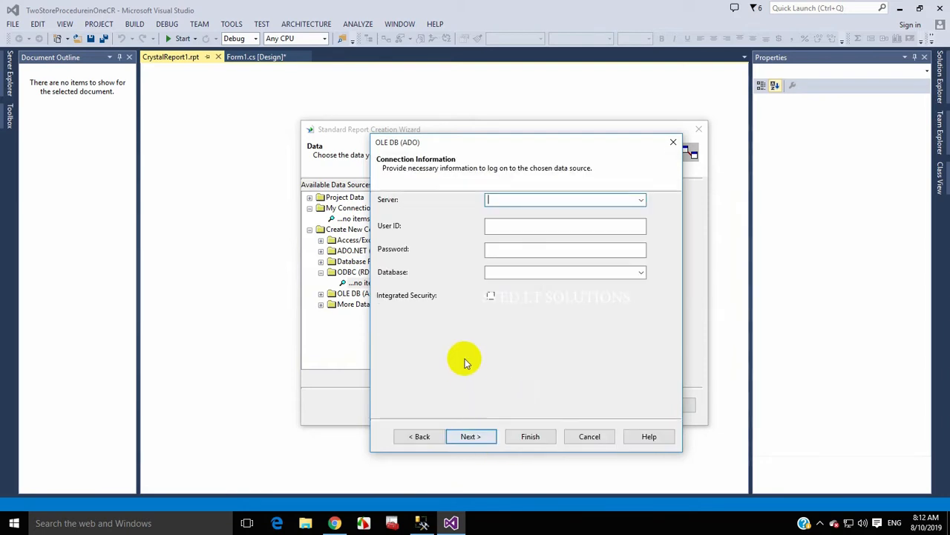
- Enter the server name, login user ID and password, and choose the Jamia_Maqsoodiya database
click(514, 202)
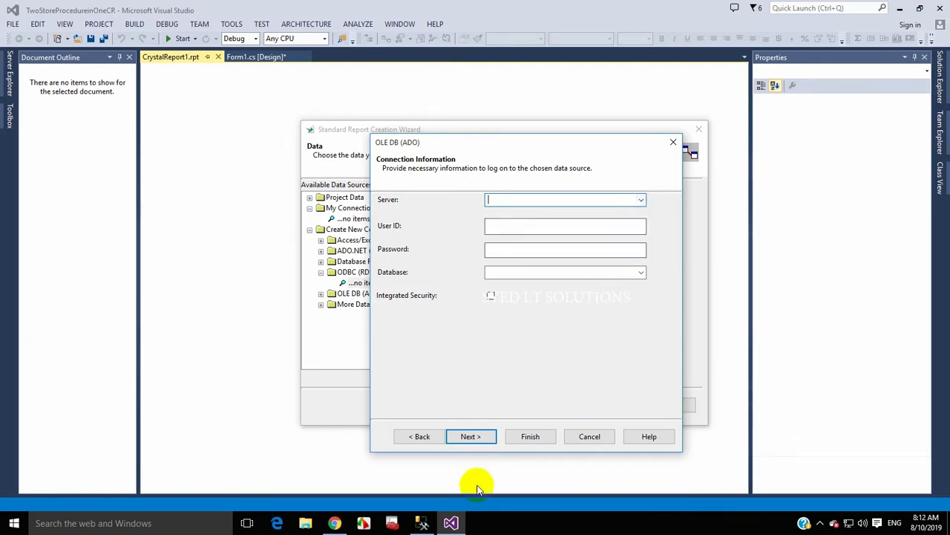
click(421, 522)
click(50, 79)
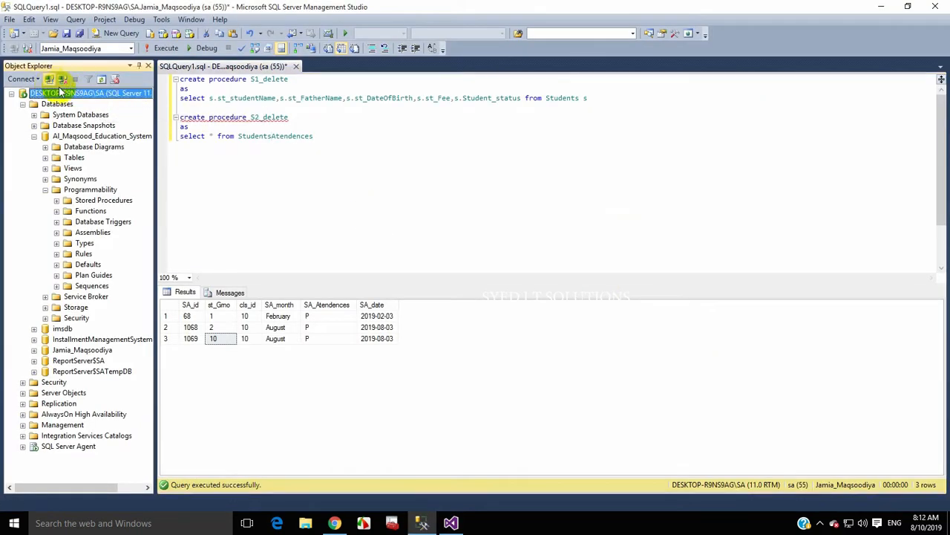
key(alt+Tab)
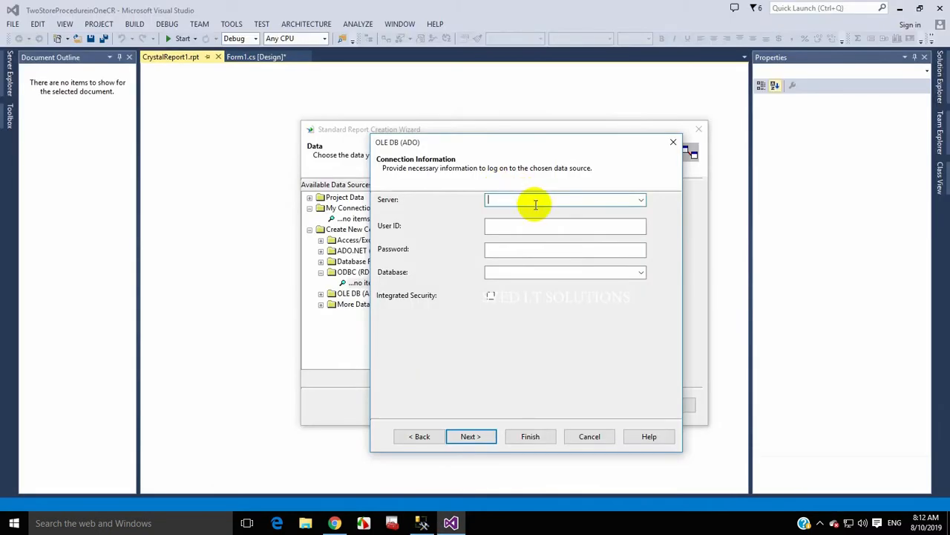
click(509, 228)
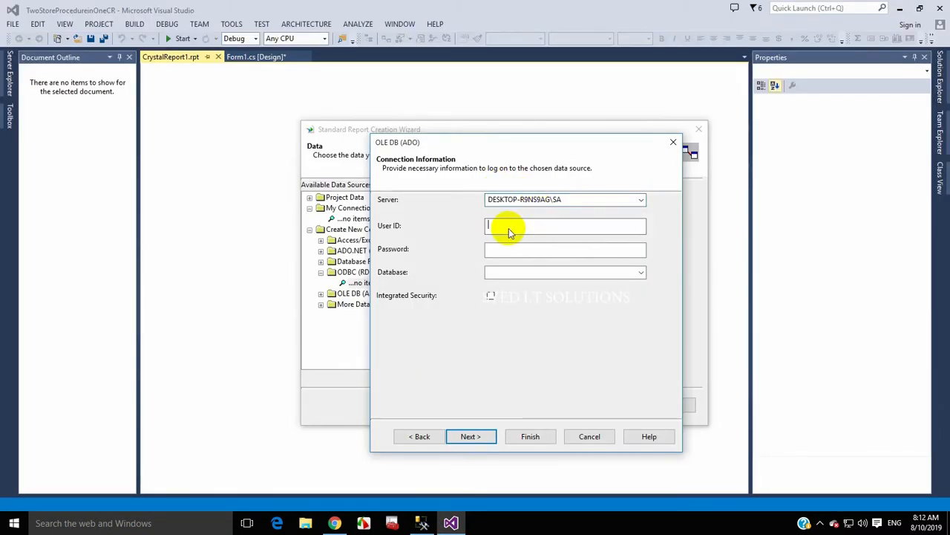
text(sa)
click(493, 254)
text(123)
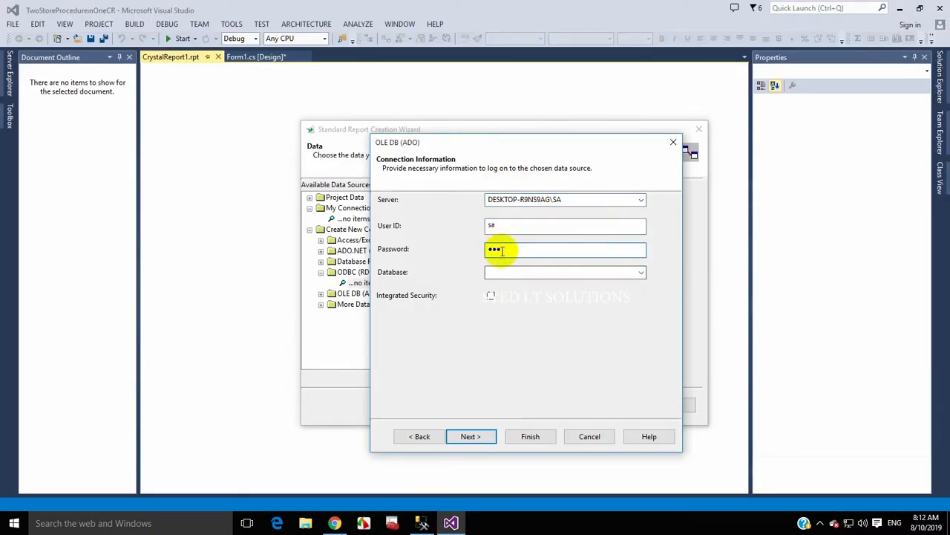
click(641, 273)
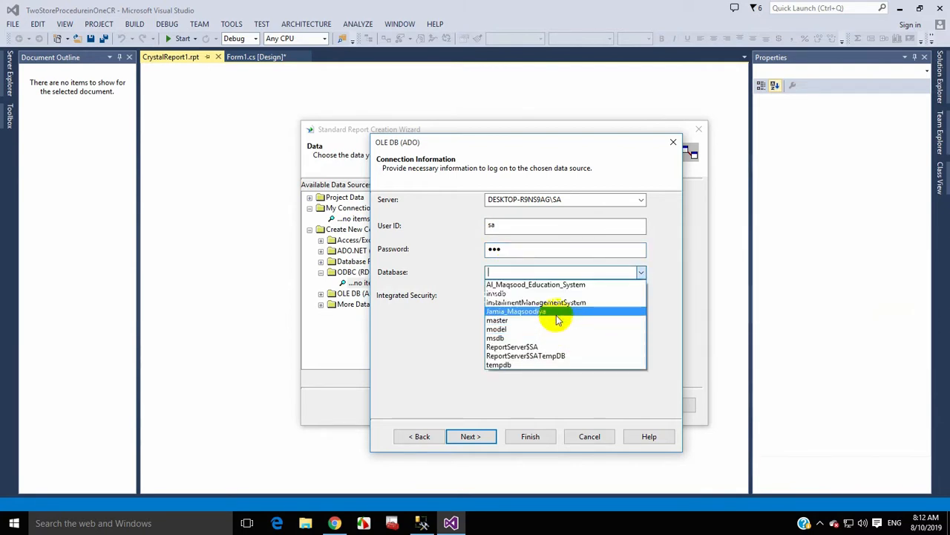
click(557, 312)
click(471, 436)
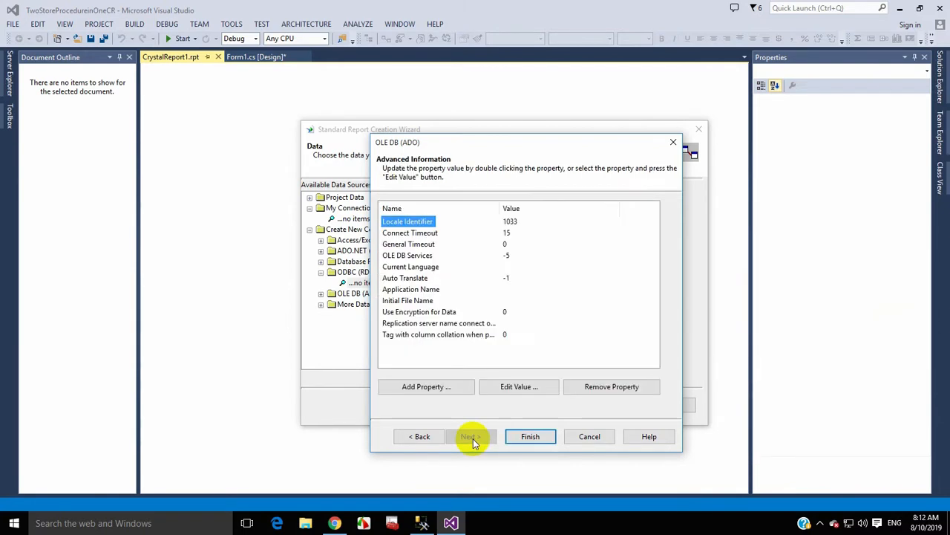
click(521, 438)
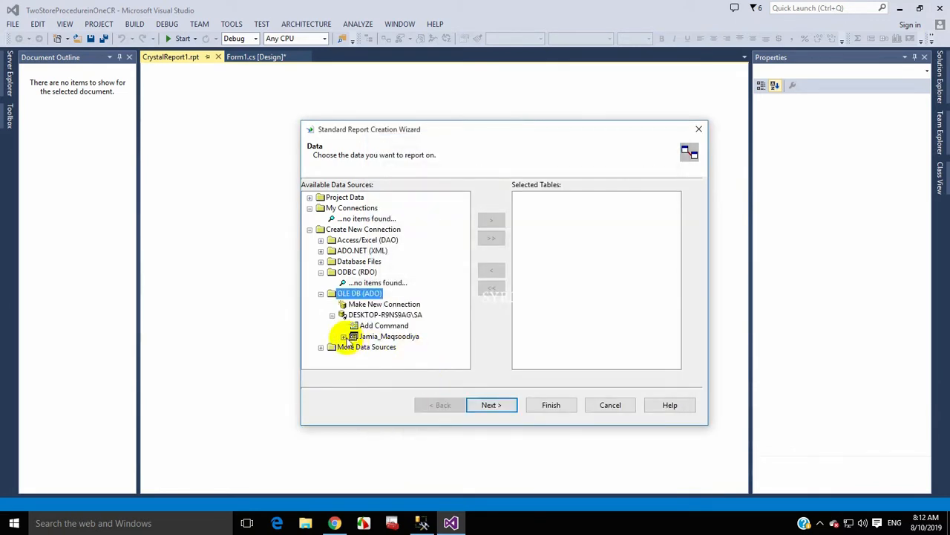
- Expand Jamia_Maqsoodiya > dbo > Stored Procedures and select S2_delete;1
click(344, 336)
click(353, 325)
click(362, 323)
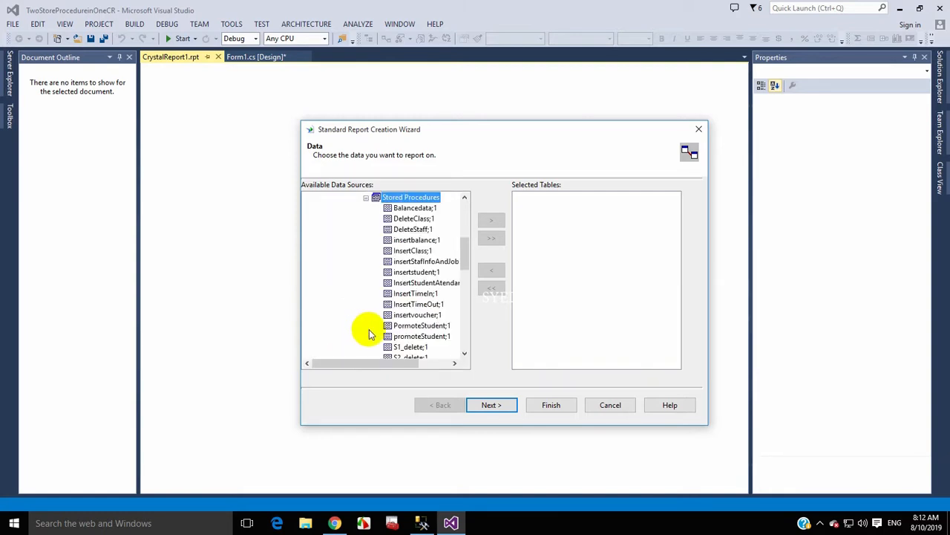
drag(407, 361, 420, 355)
scroll(399, 338, down, 1)
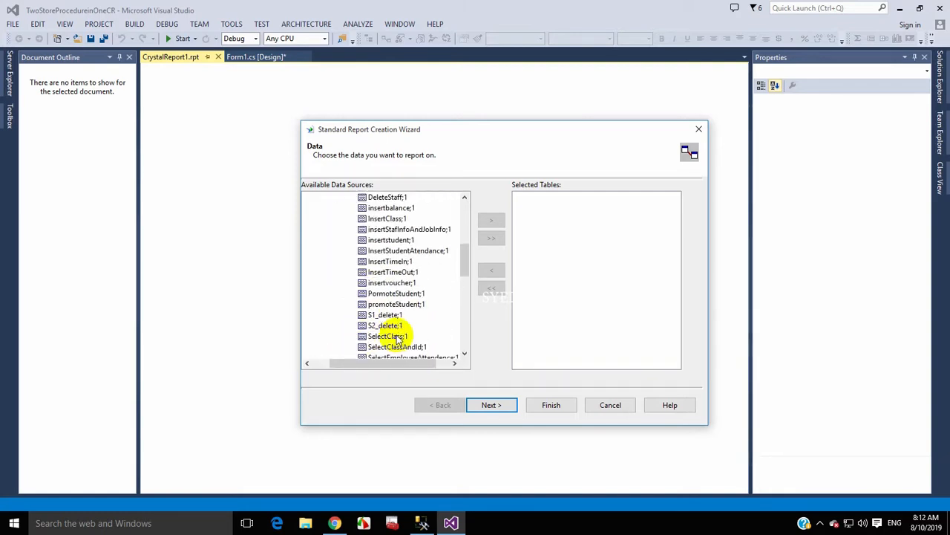
click(379, 326)
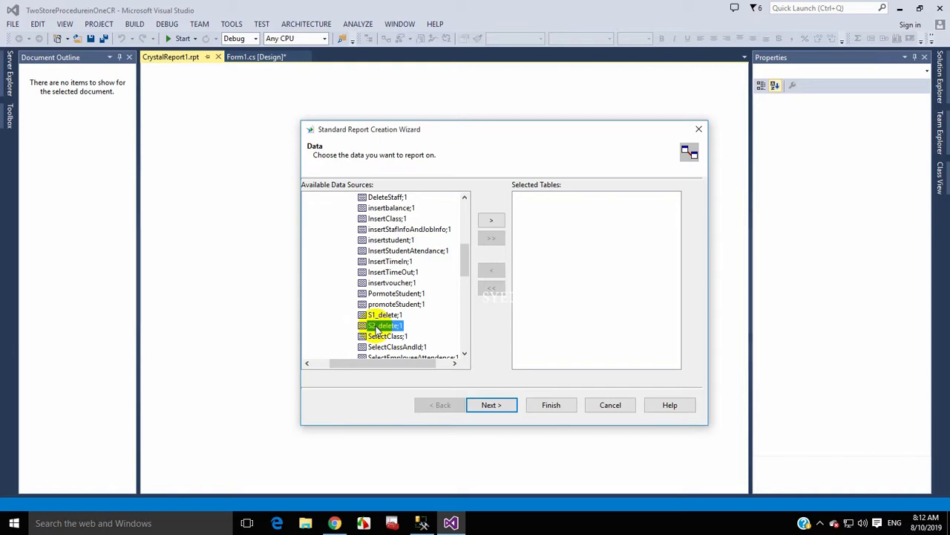
- Add S2_delete;1 to Selected Tables and proceed to the Link step
click(422, 523)
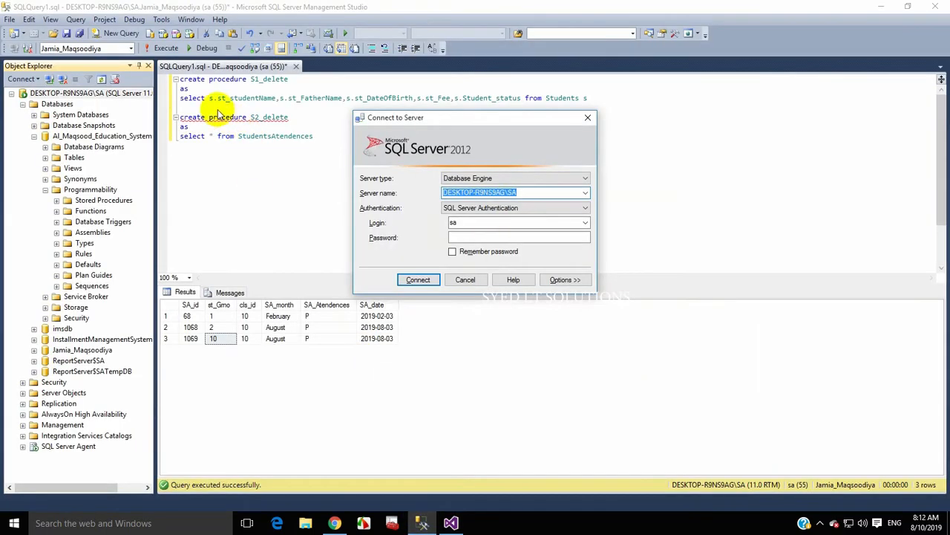
click(468, 280)
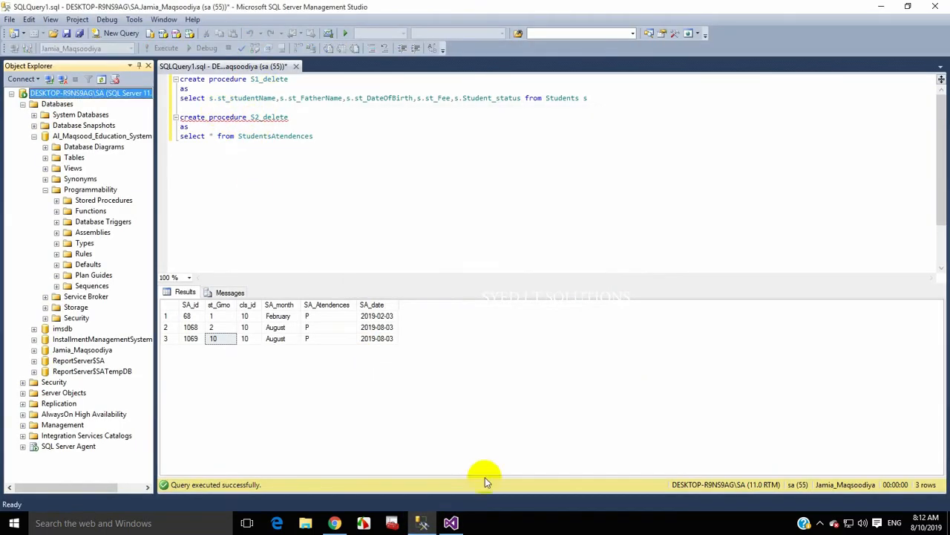
click(451, 521)
click(491, 220)
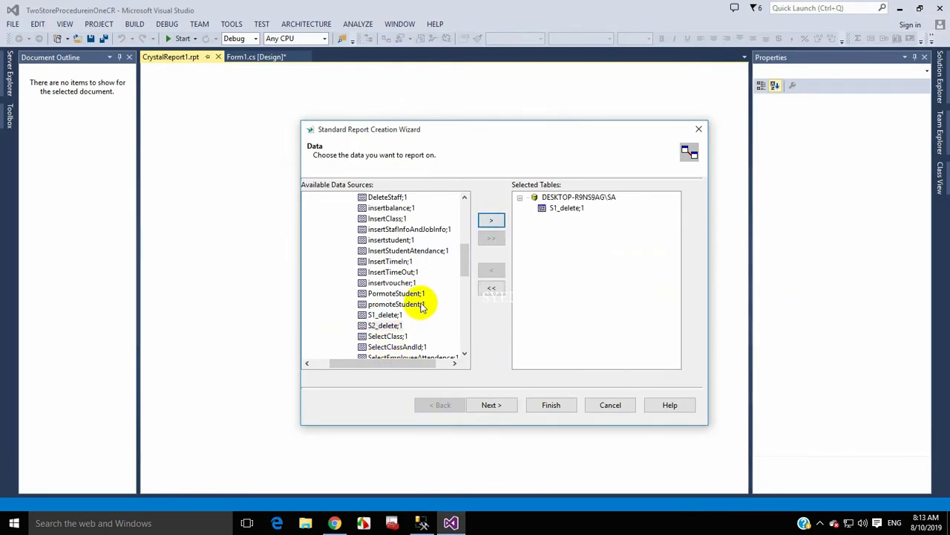
click(385, 325)
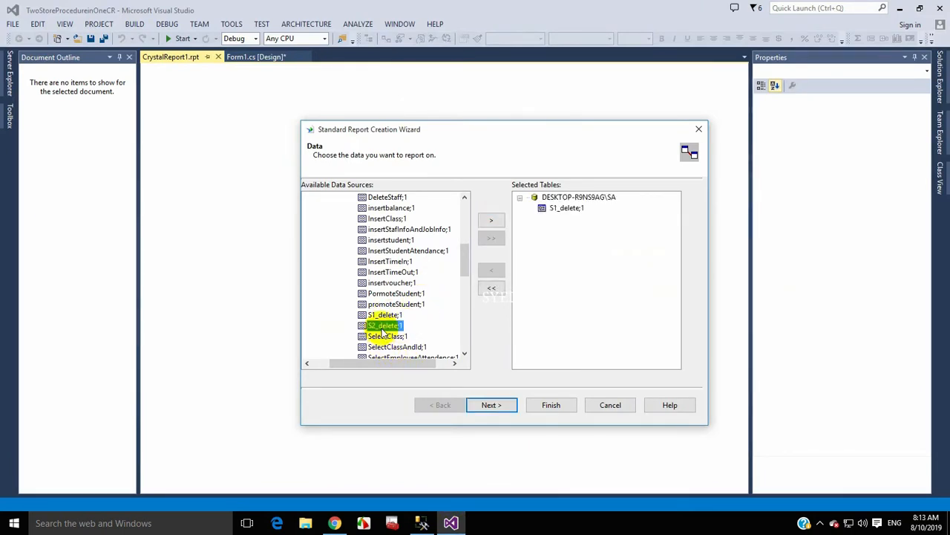
click(489, 221)
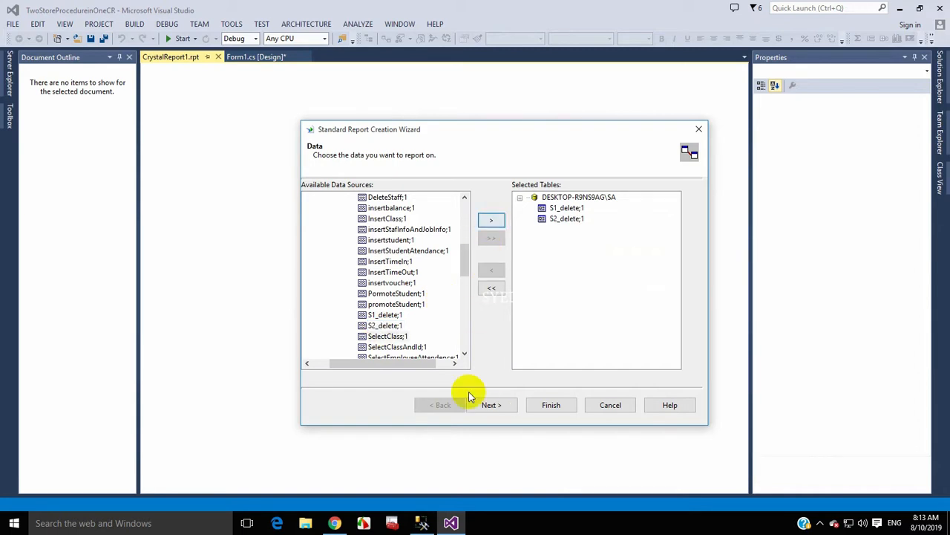
click(488, 405)
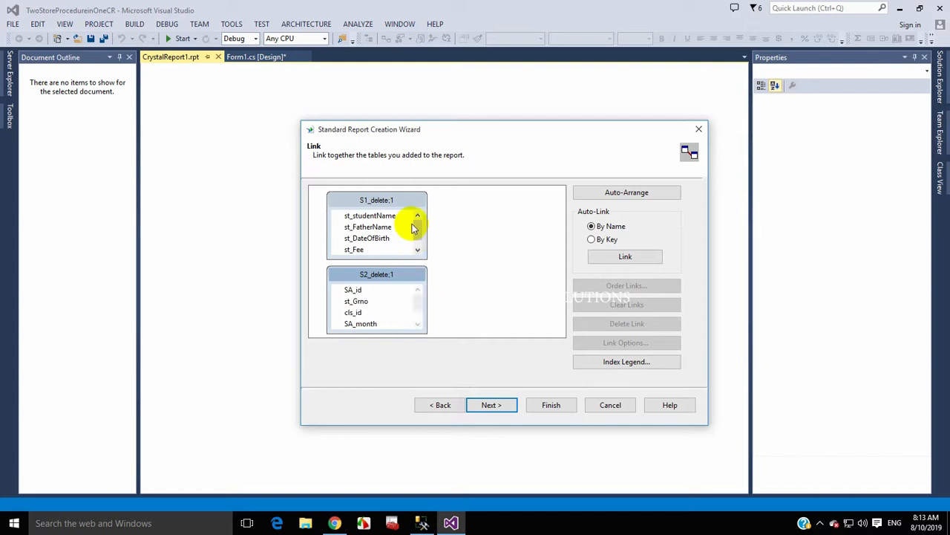
drag(418, 227, 419, 221)
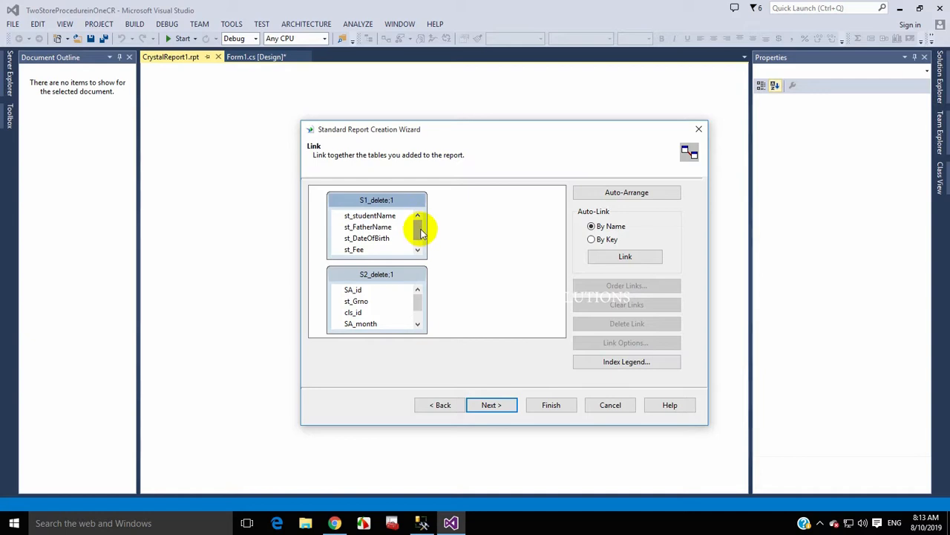
drag(420, 230, 418, 222)
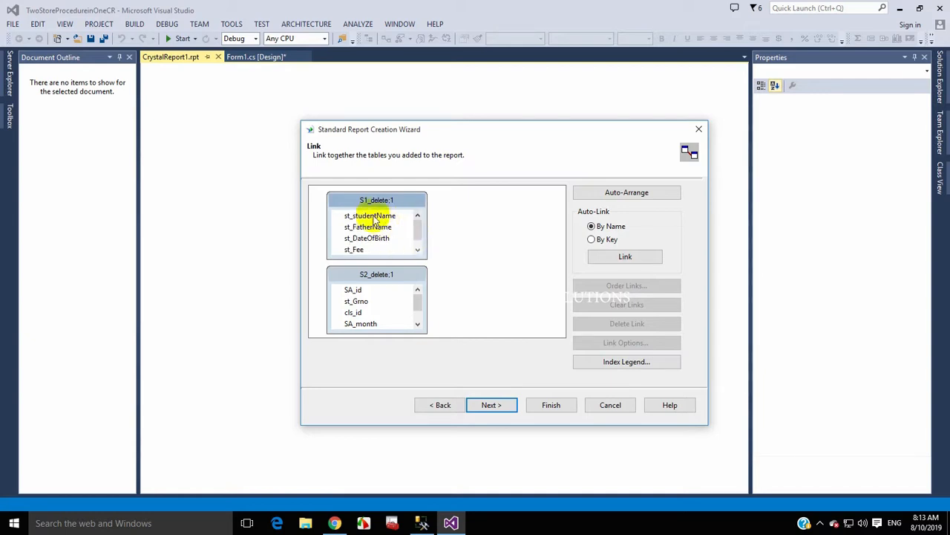
mouse_move(418, 304)
mouse_down()
mouse_move(419, 316)
mouse_move(419, 306)
mouse_up()
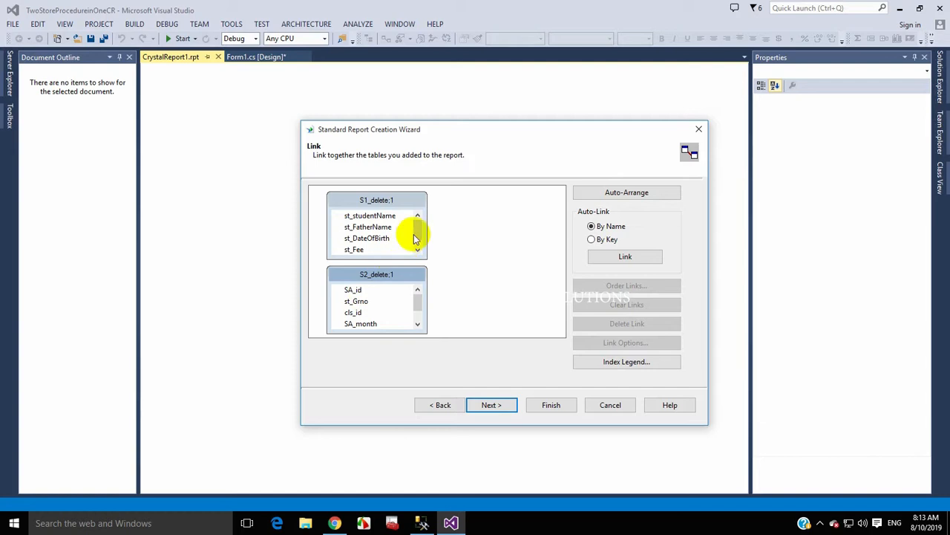
drag(416, 236, 417, 243)
mouse_move(417, 305)
mouse_down()
mouse_move(420, 318)
mouse_move(419, 299)
mouse_up()
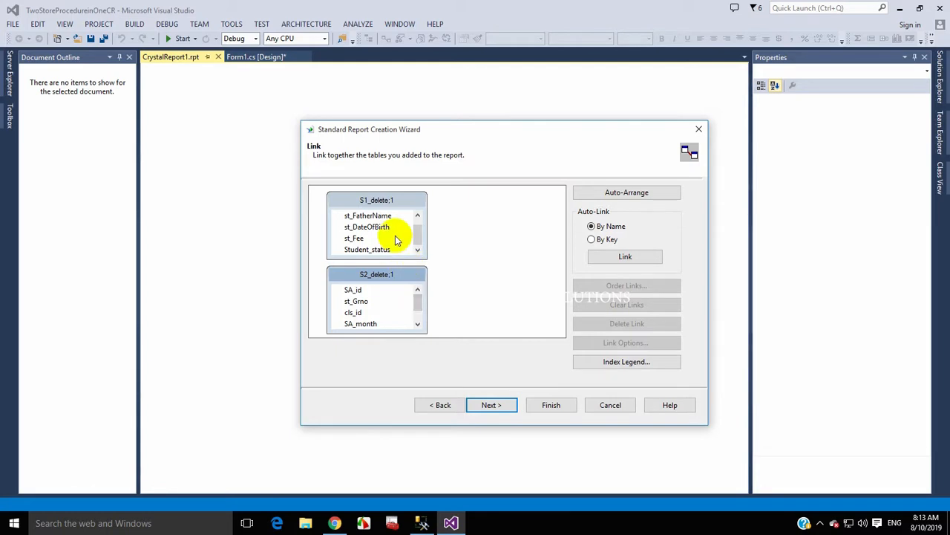
mouse_move(419, 235)
mouse_down()
mouse_move(418, 218)
mouse_move(419, 249)
mouse_move(418, 218)
mouse_up()
- Add s.st_Grno to the S1_delete select list and change create to alter
click(421, 523)
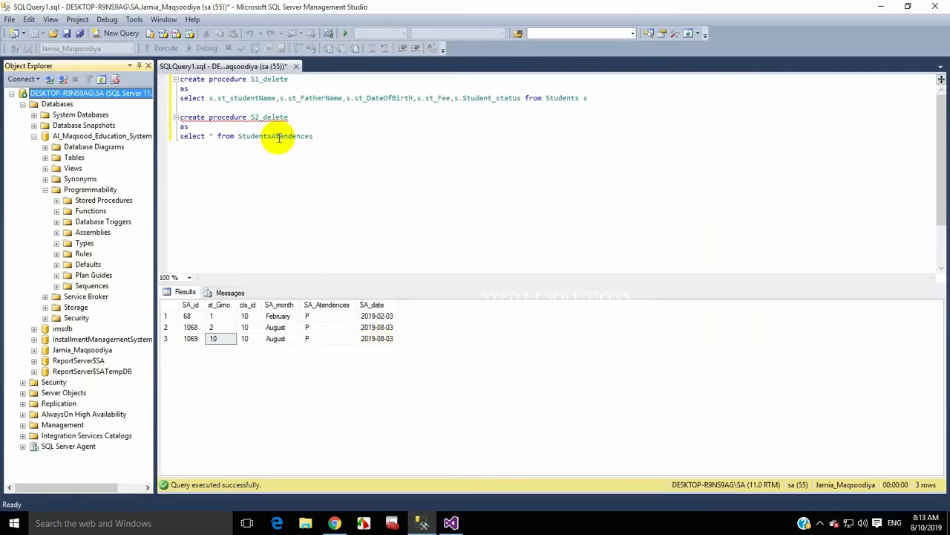
click(293, 90)
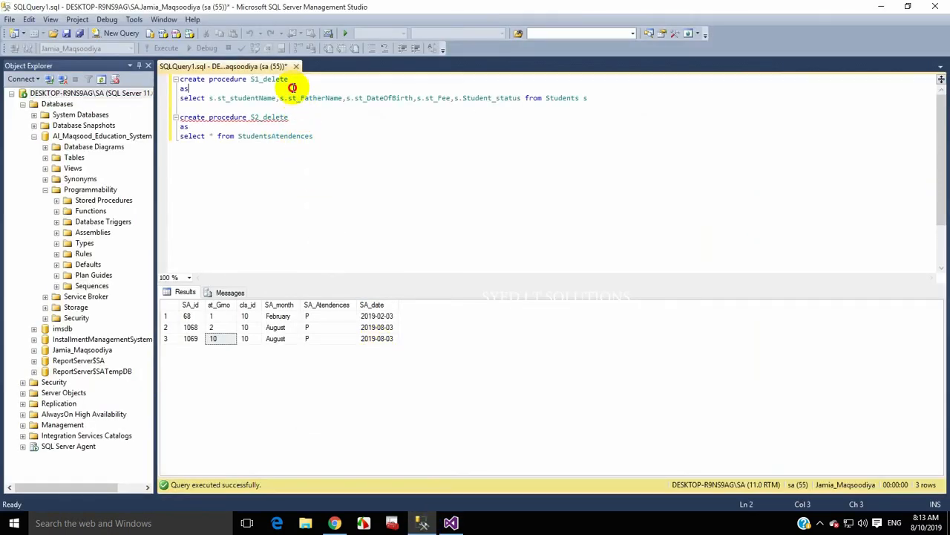
click(208, 98)
text(s,s)
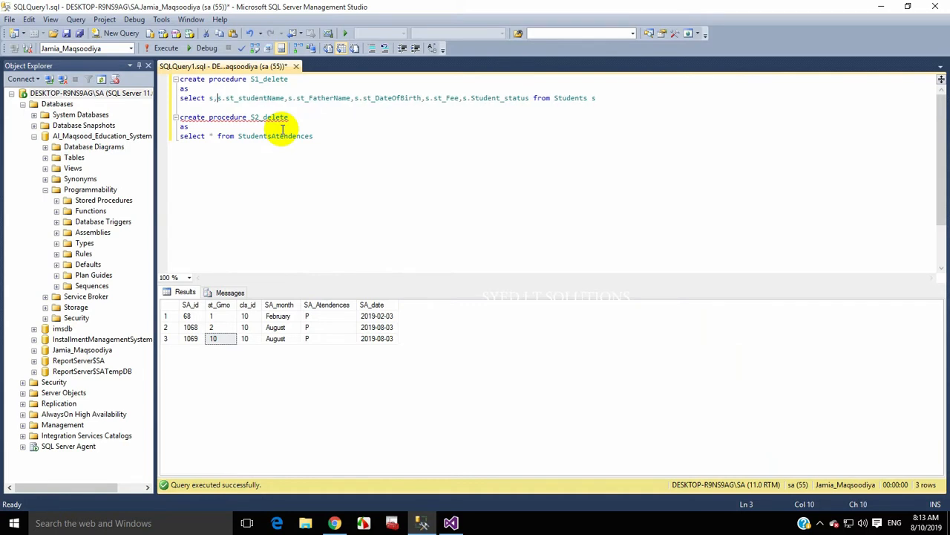
text(.s)
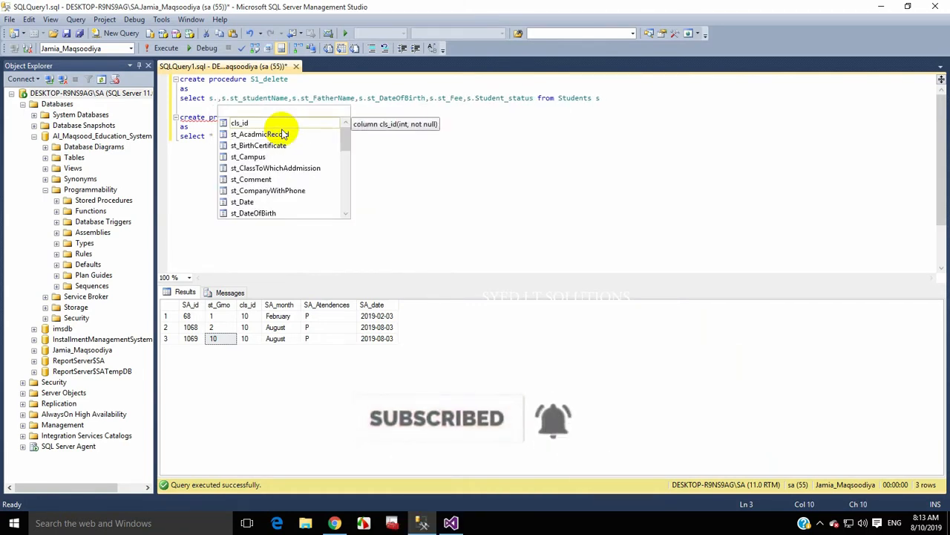
key(BackSpace)
text(g)
double_click(282, 134)
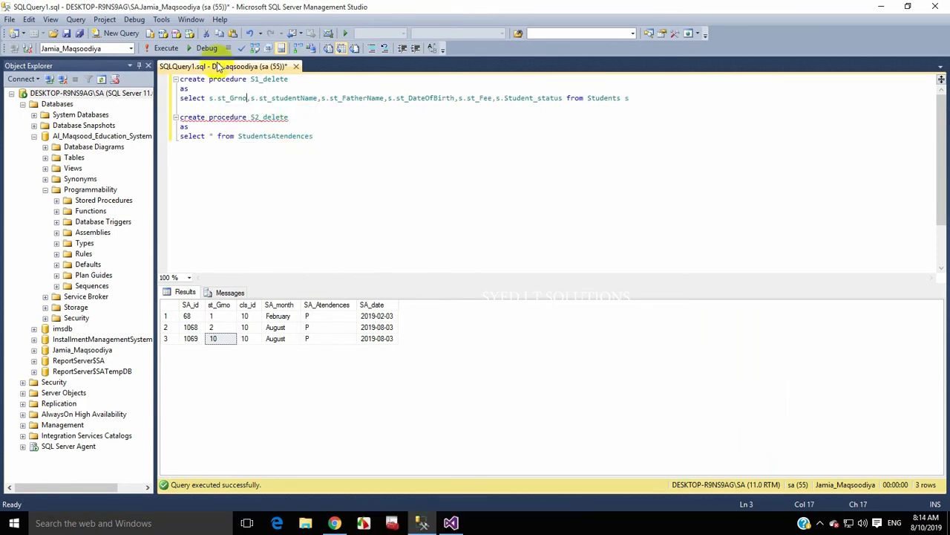
double_click(192, 79)
text(a)
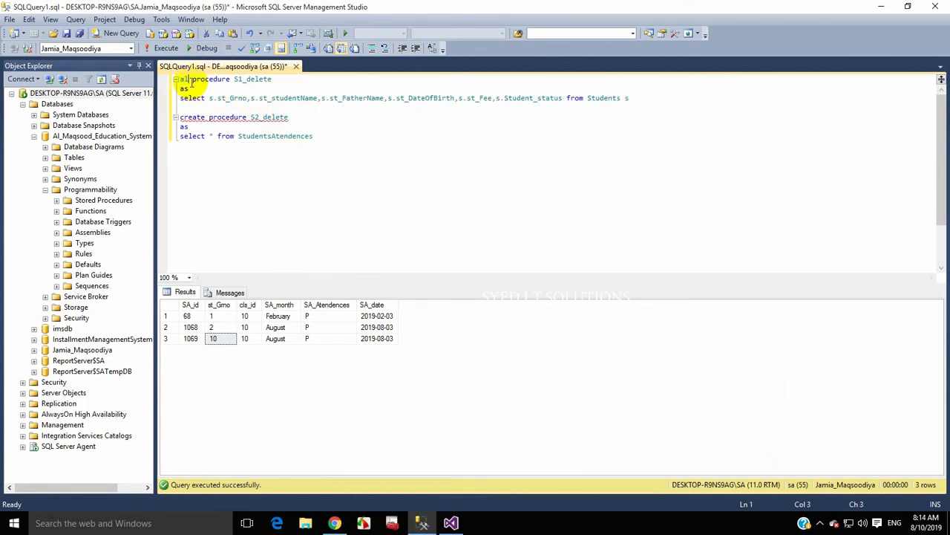
- Execute the ALTER for S1_delete and run its SELECT to confirm st_Grno appears
drag(631, 98, 113, 77)
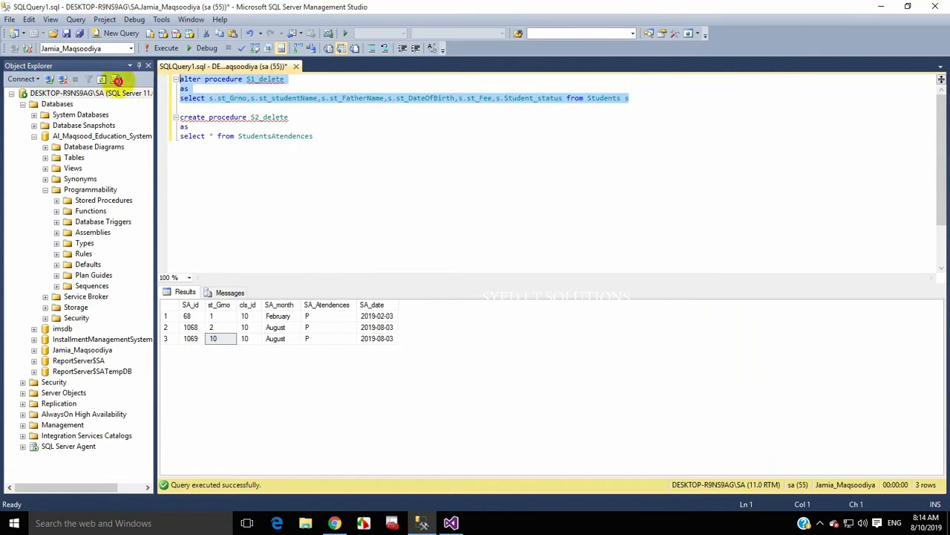
click(157, 47)
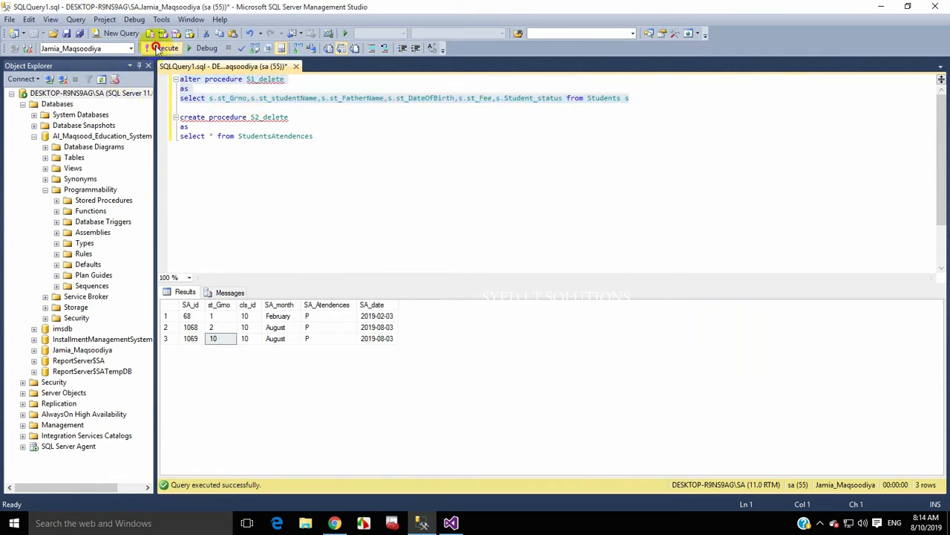
click(248, 163)
drag(638, 100, 143, 94)
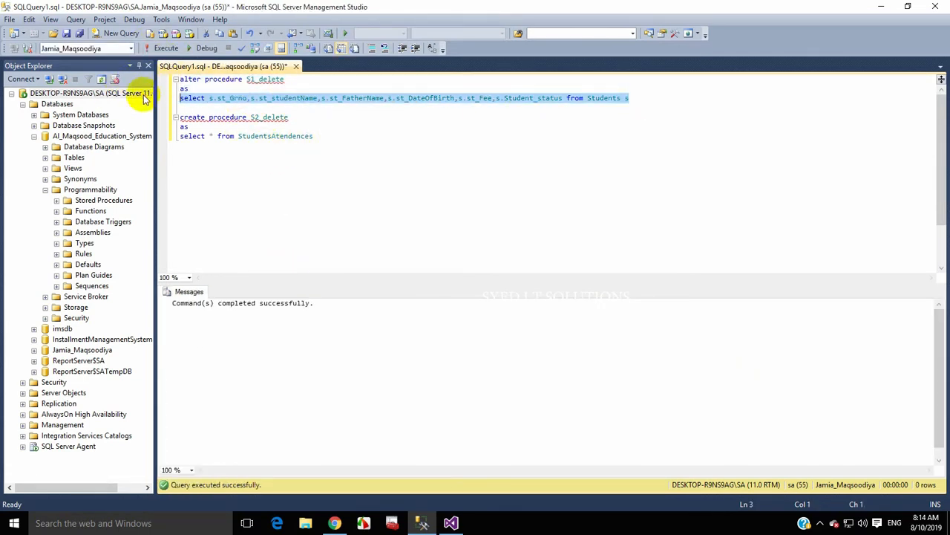
click(163, 48)
click(477, 528)
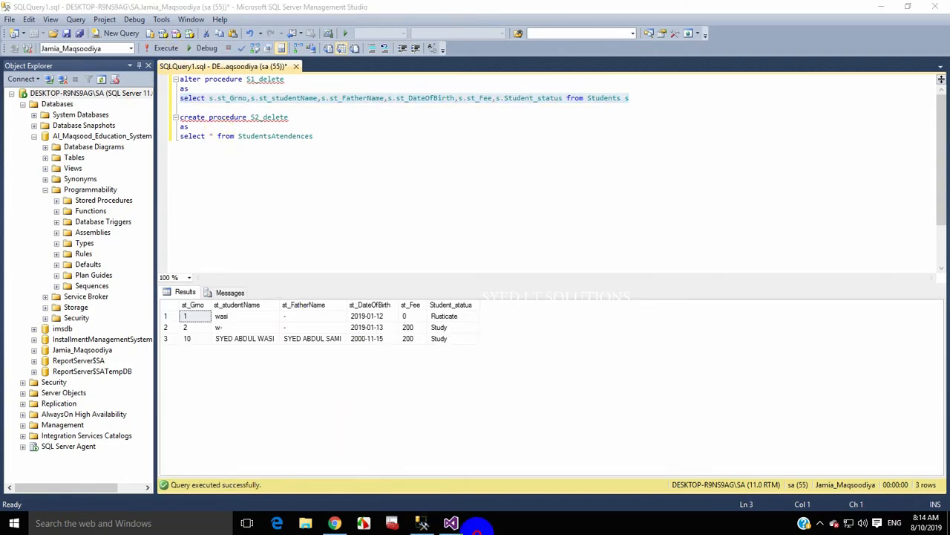
click(451, 523)
- Back on the Data step, replace S1_delete;1 in Selected Tables with its updated version
click(457, 405)
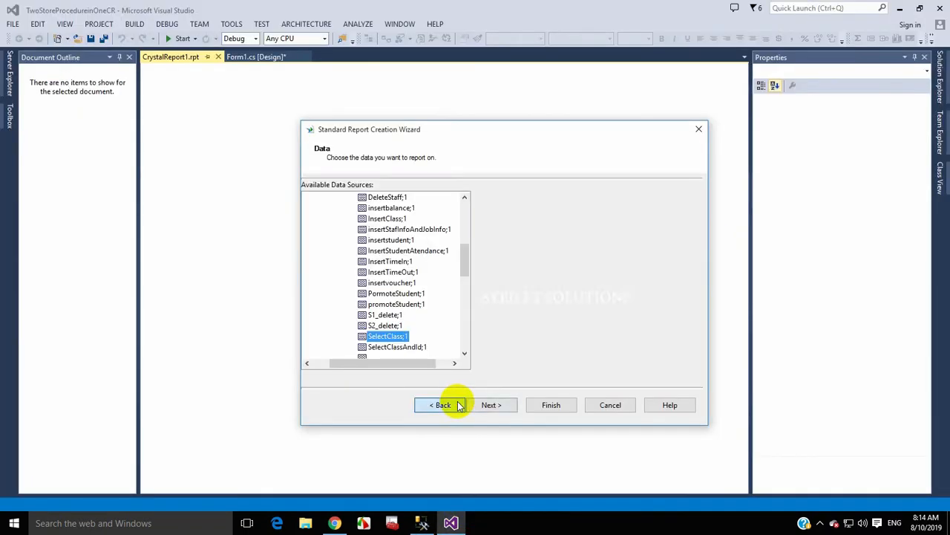
click(564, 209)
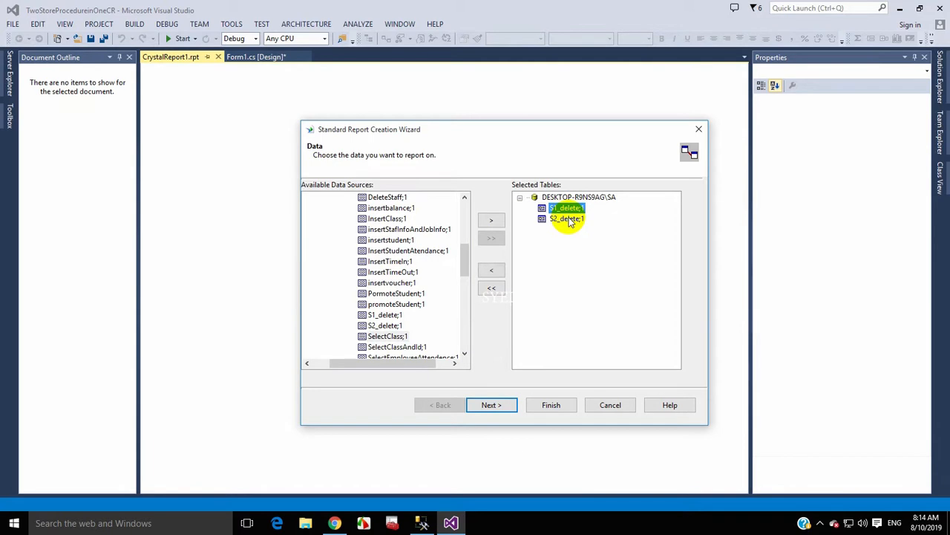
click(492, 270)
click(389, 315)
click(492, 221)
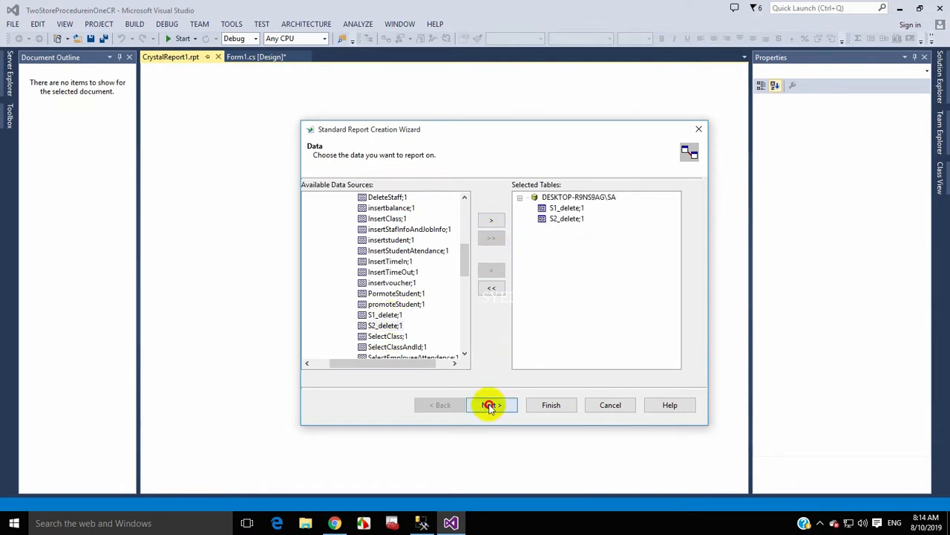
- Rearrange the Link diagram, keeping the S1_delete;1–S2_delete;1 link, and continue to Fields
click(489, 406)
click(392, 200)
mouse_move(391, 201)
mouse_down()
mouse_move(484, 195)
mouse_move(509, 207)
mouse_up()
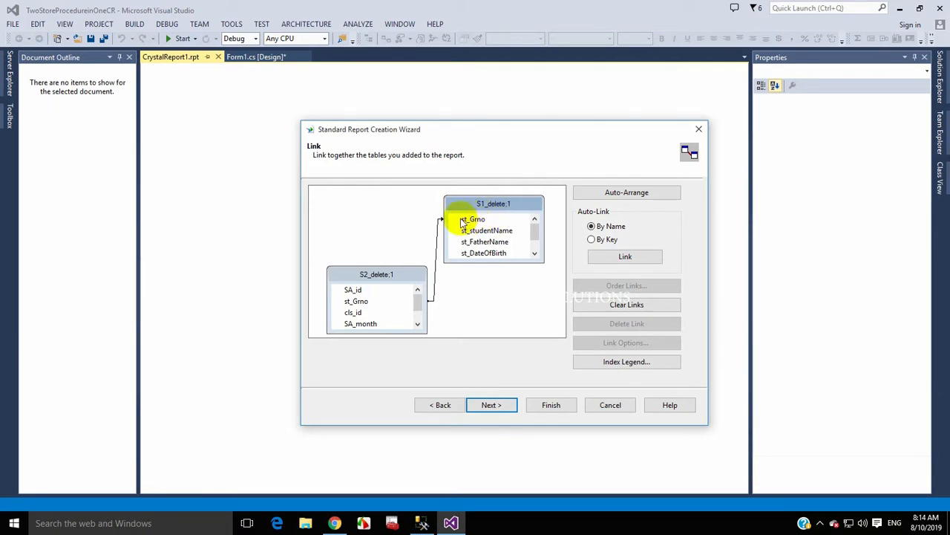
mouse_move(418, 301)
mouse_down()
mouse_move(418, 313)
mouse_move(419, 299)
mouse_up()
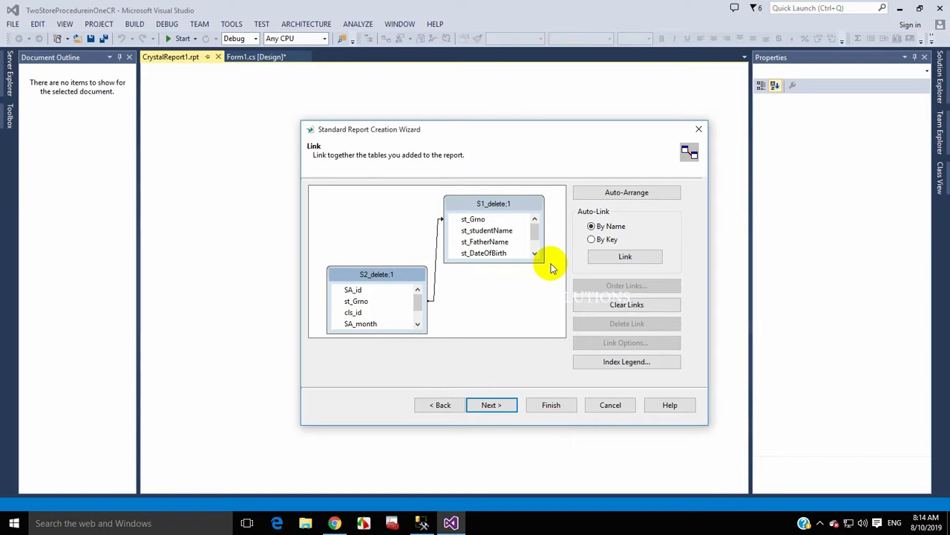
click(491, 406)
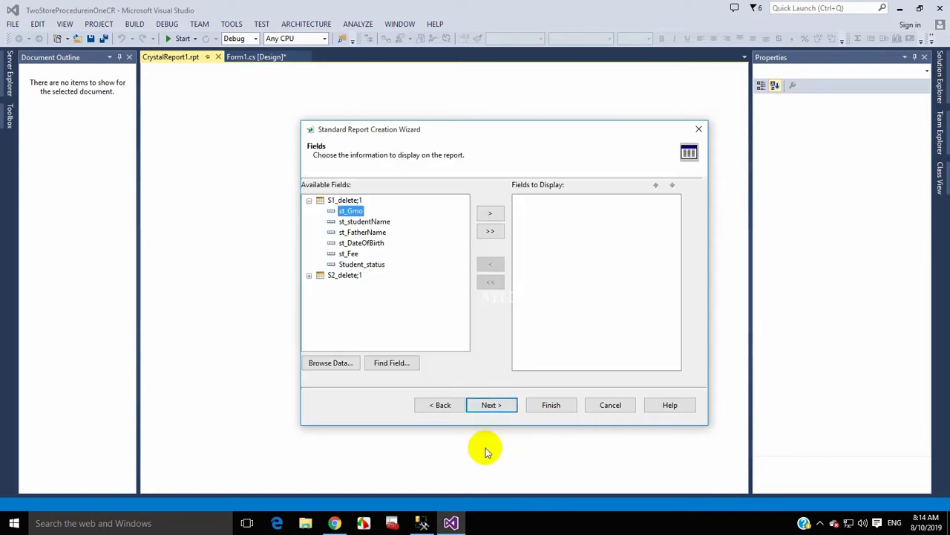
- Add all fields with >>, then remove S2_delete;1.st_Grno and SA_id, leaving ten fields
click(310, 201)
click(309, 211)
click(308, 211)
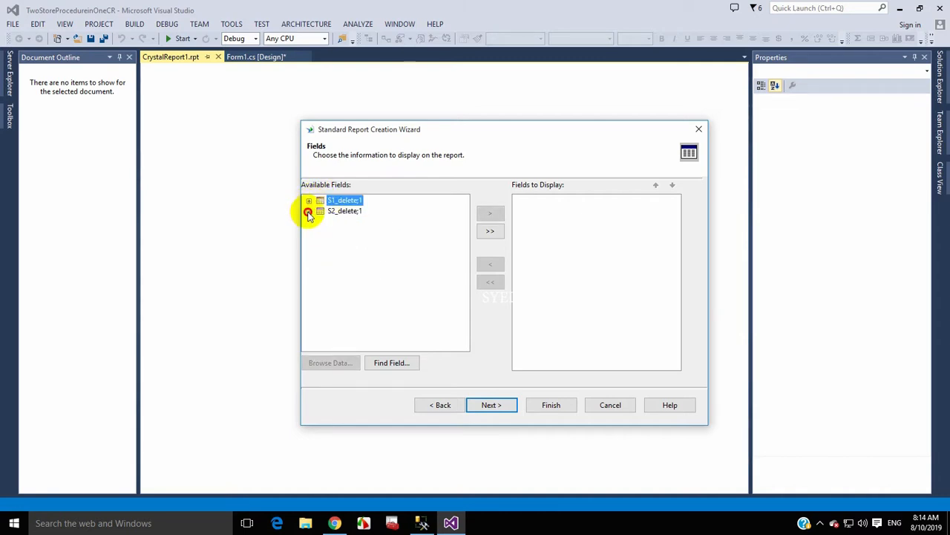
click(309, 201)
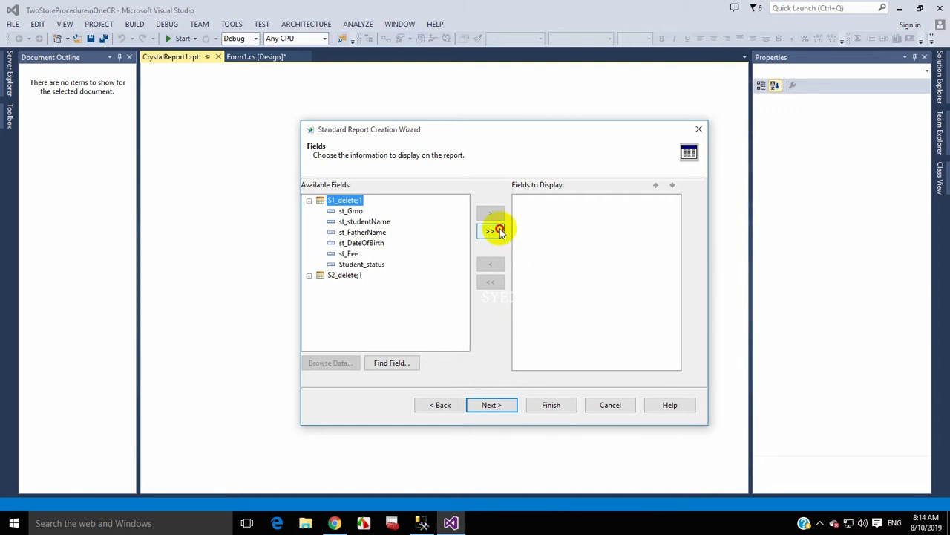
click(500, 231)
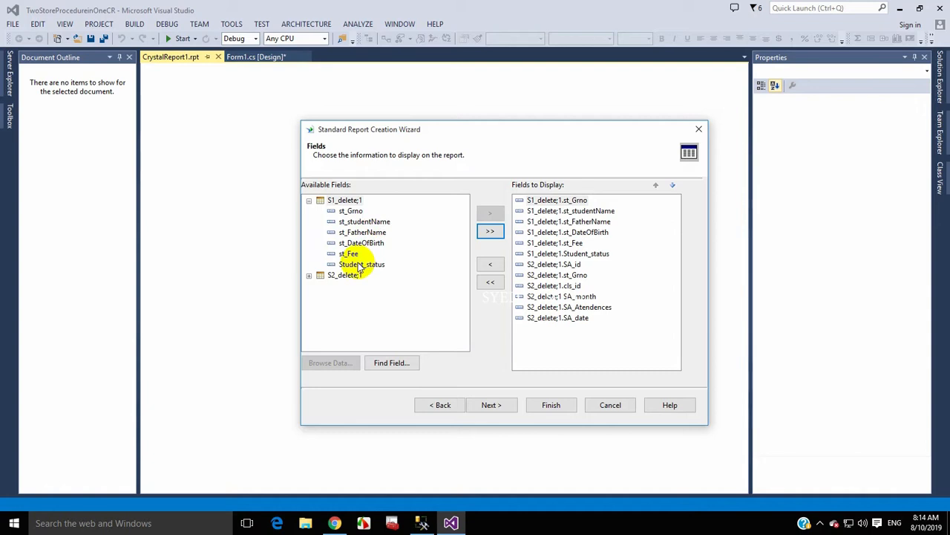
click(578, 277)
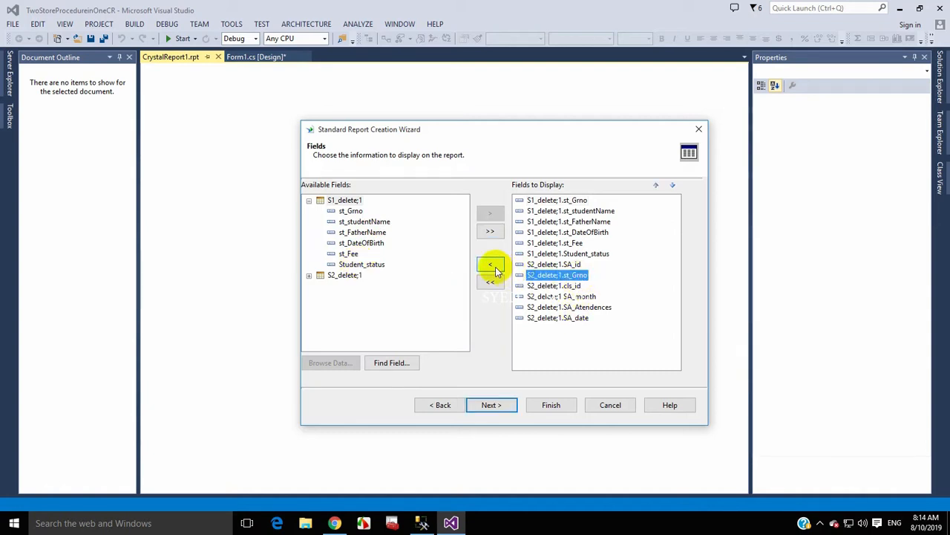
click(496, 270)
click(562, 281)
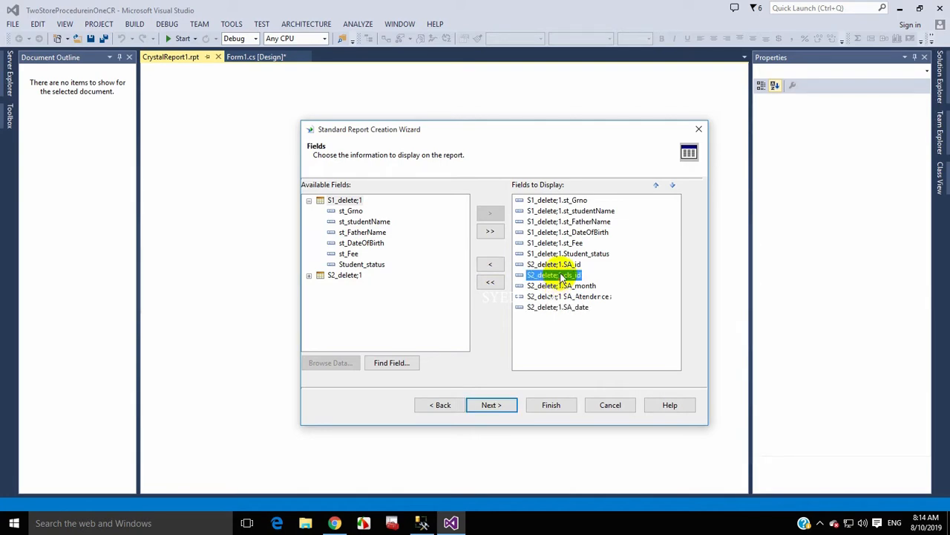
click(557, 265)
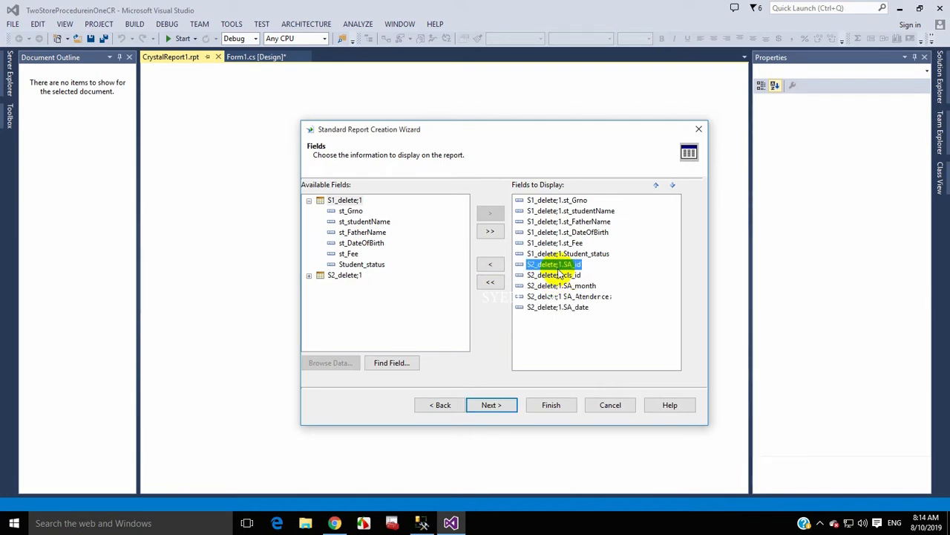
click(490, 265)
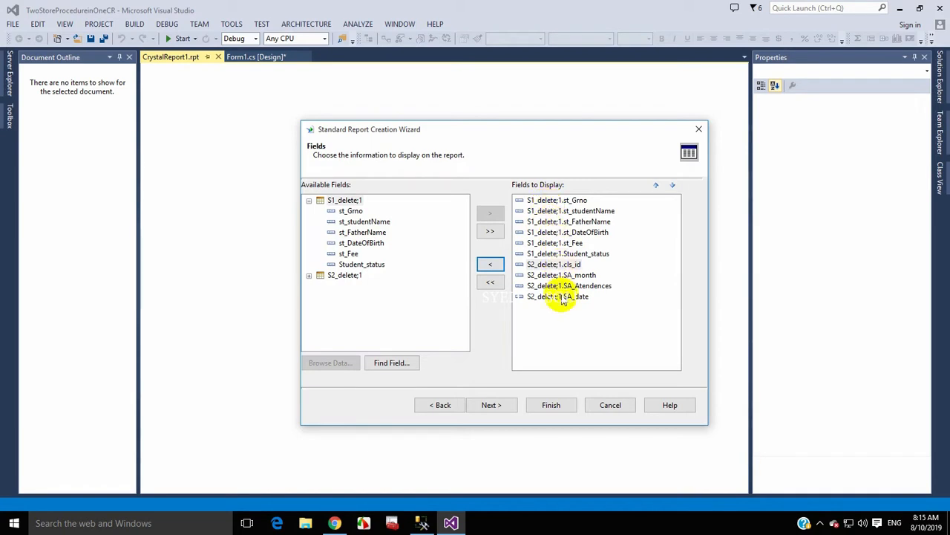
click(502, 405)
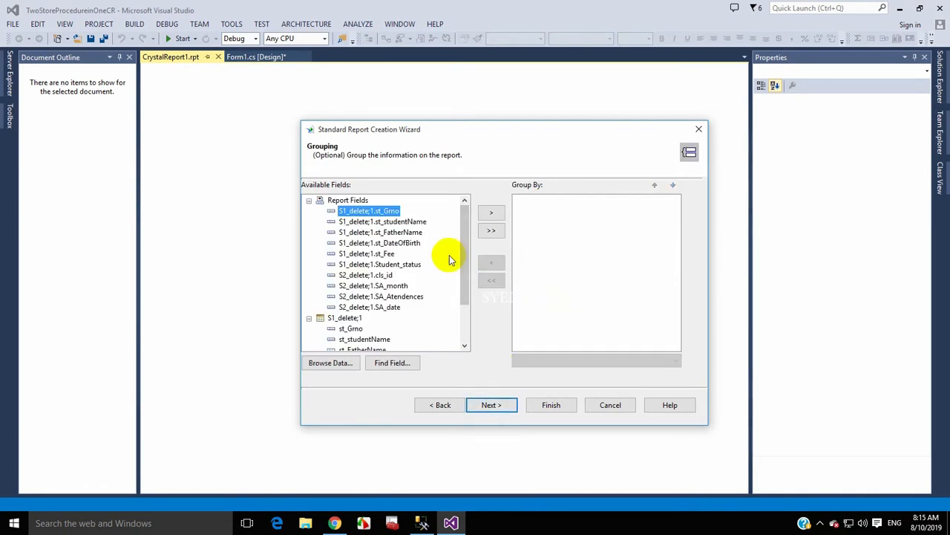
- Skip grouping, add st_Grno as the record selection filter, finish the wizard and accept the database warning
click(491, 405)
click(489, 406)
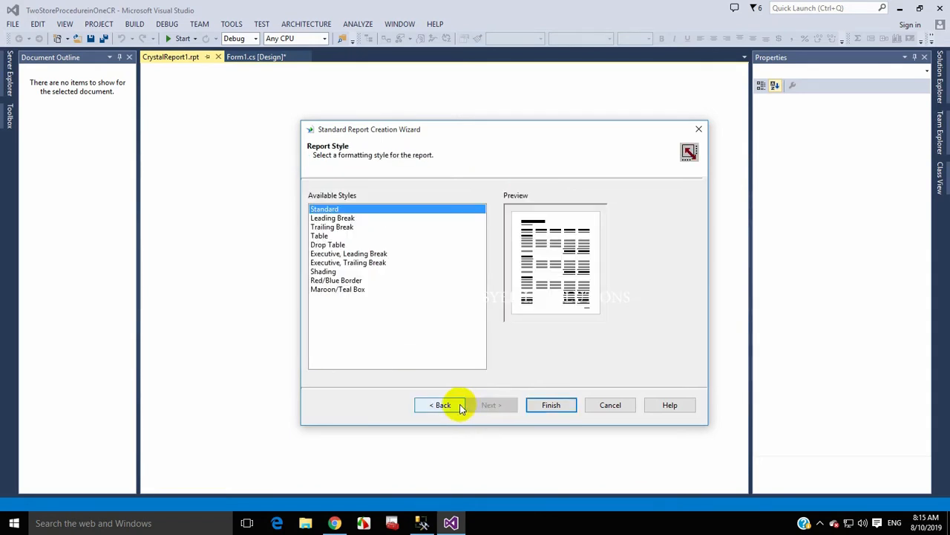
click(460, 407)
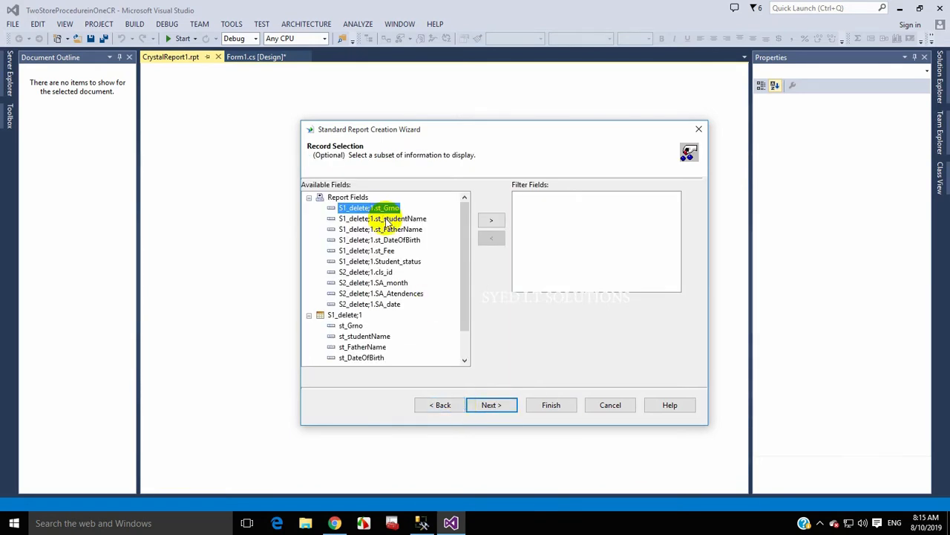
click(491, 220)
click(505, 405)
click(547, 402)
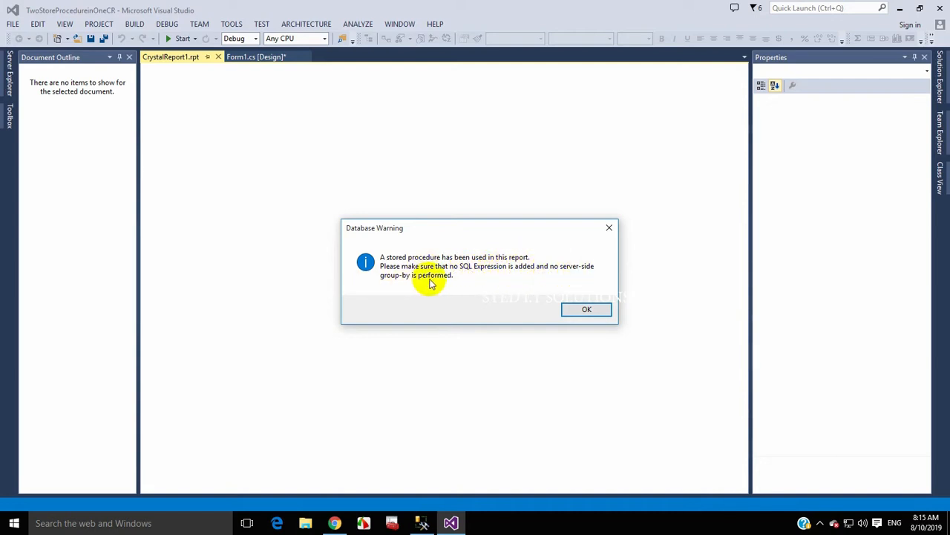
click(579, 309)
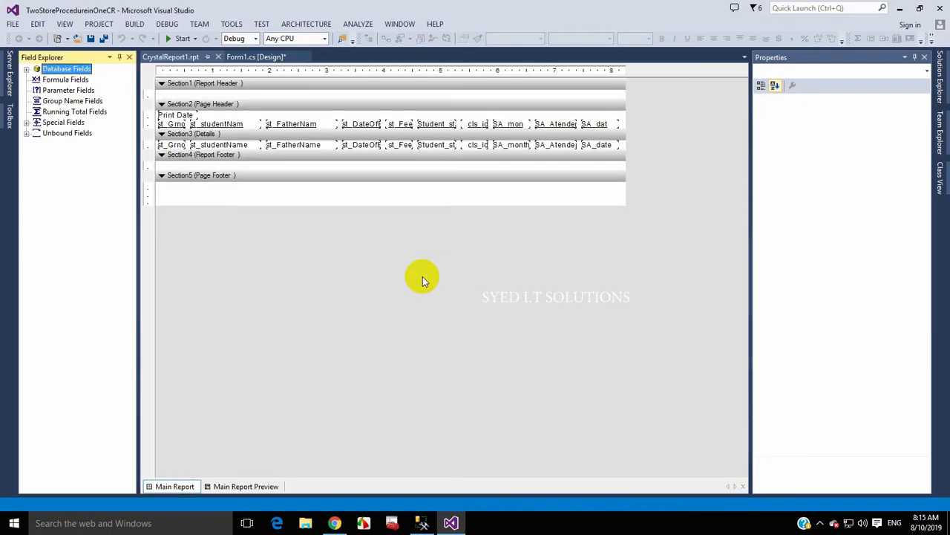
- Expand Database Fields to list both stored procedures and preview the report's three student rows
click(201, 364)
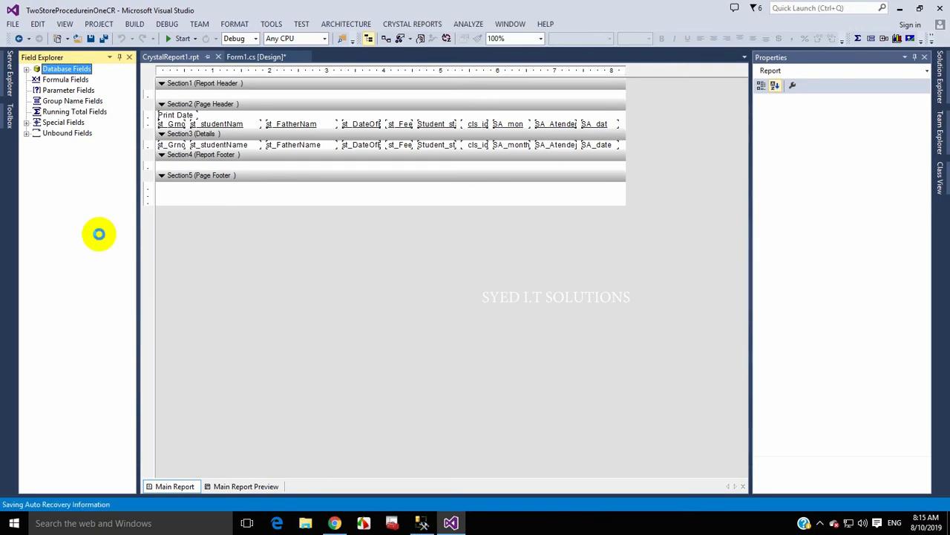
click(26, 69)
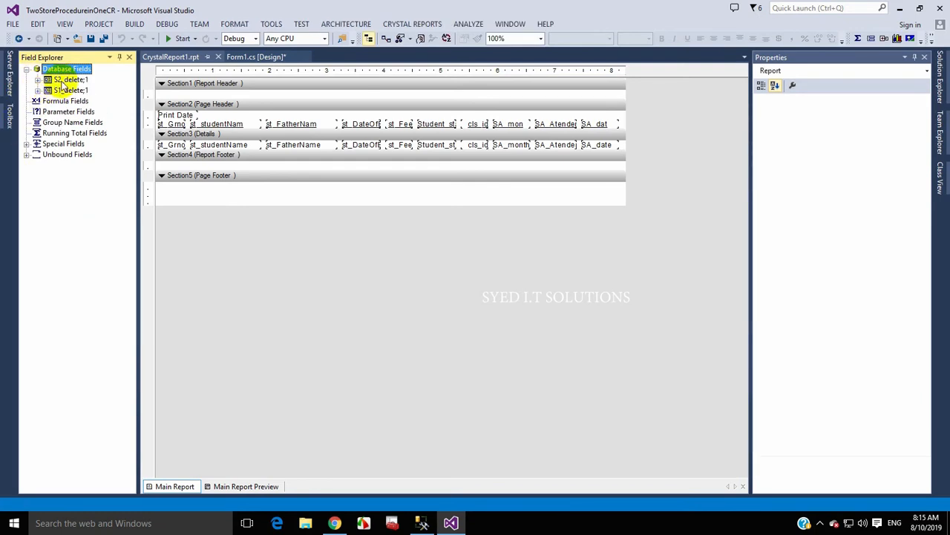
click(231, 486)
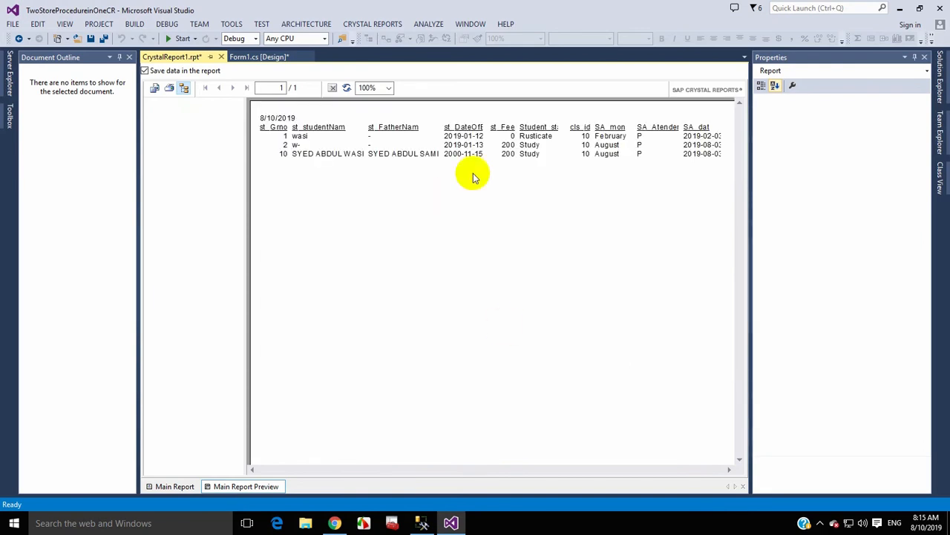
- Check the previewed father name, student name and month values, plus the date of birth, status and cls_id headers
click(427, 154)
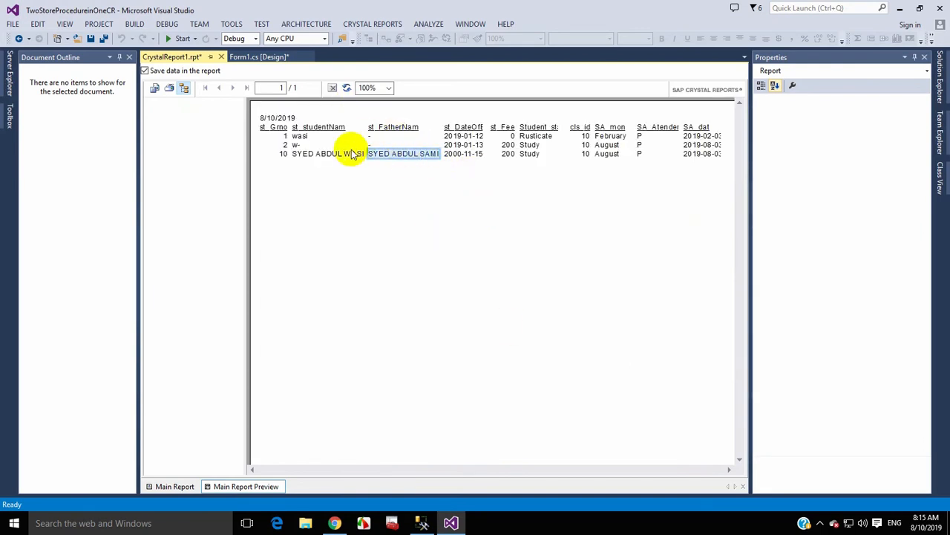
click(306, 136)
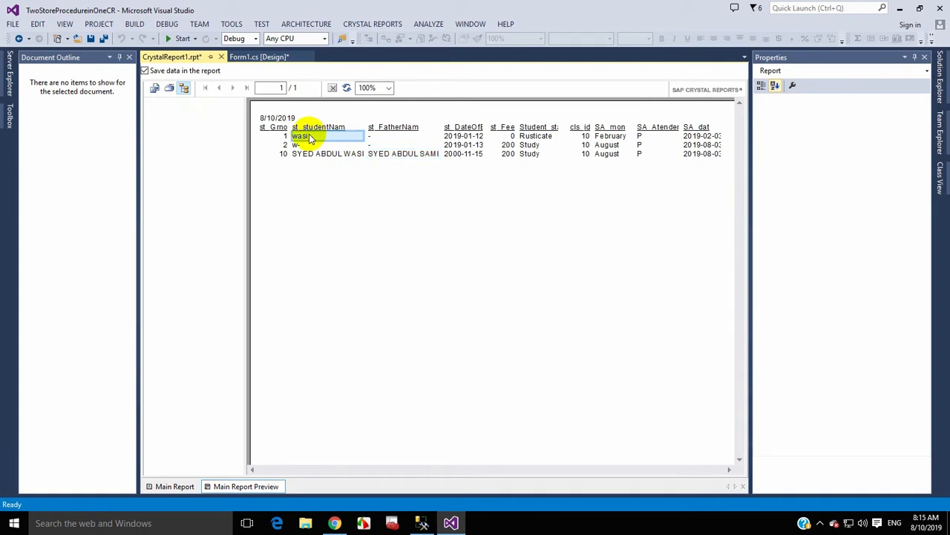
click(607, 144)
click(731, 469)
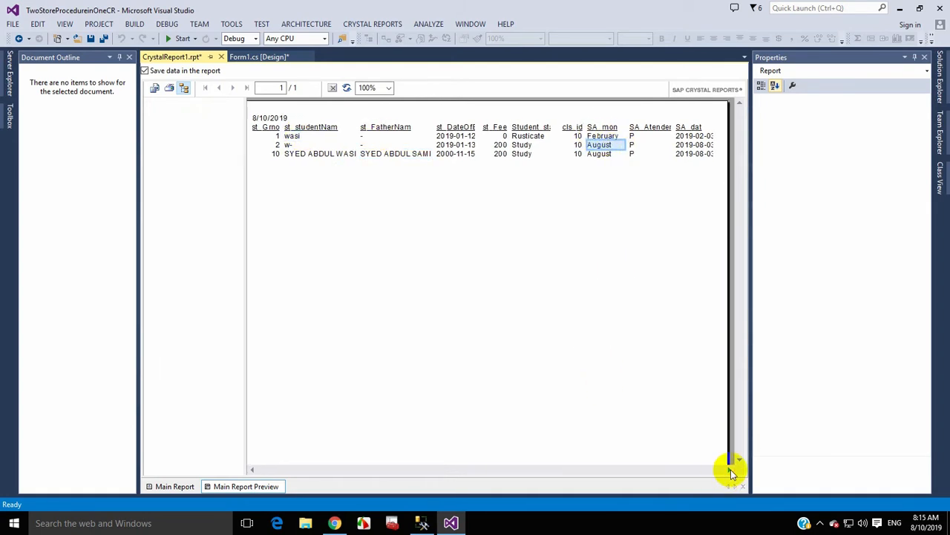
click(455, 127)
click(528, 127)
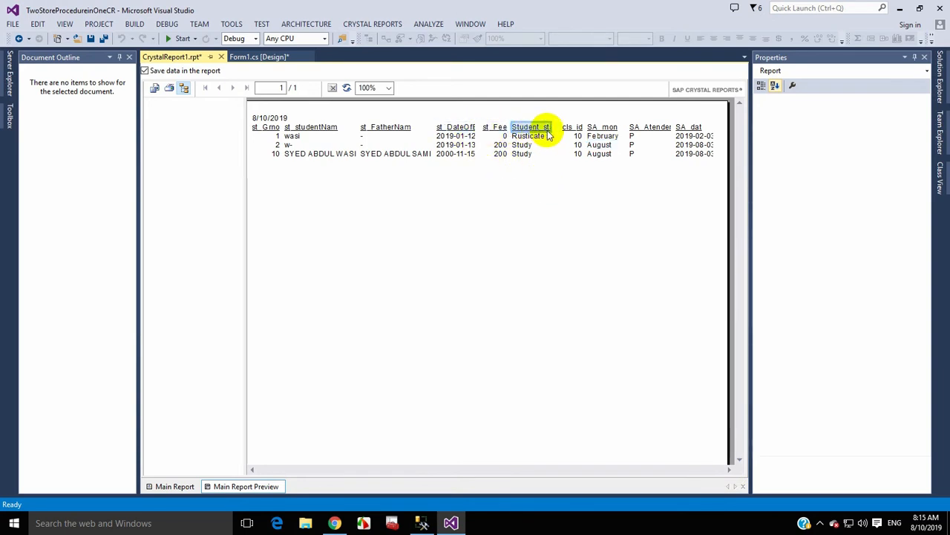
click(570, 128)
- Verify the February and August months, attendance status P and attendance dates, then return to design view
click(603, 136)
click(600, 145)
click(657, 129)
click(654, 151)
click(693, 129)
click(698, 152)
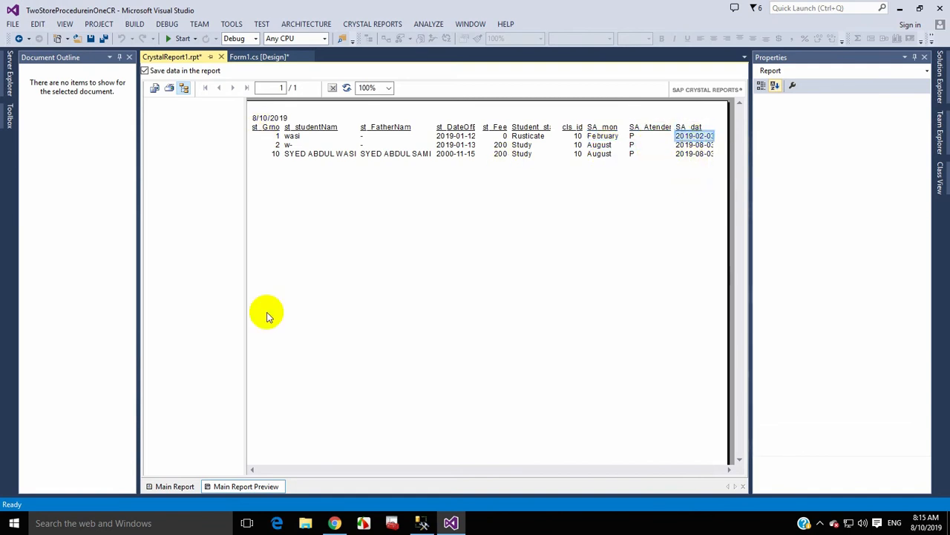
click(177, 486)
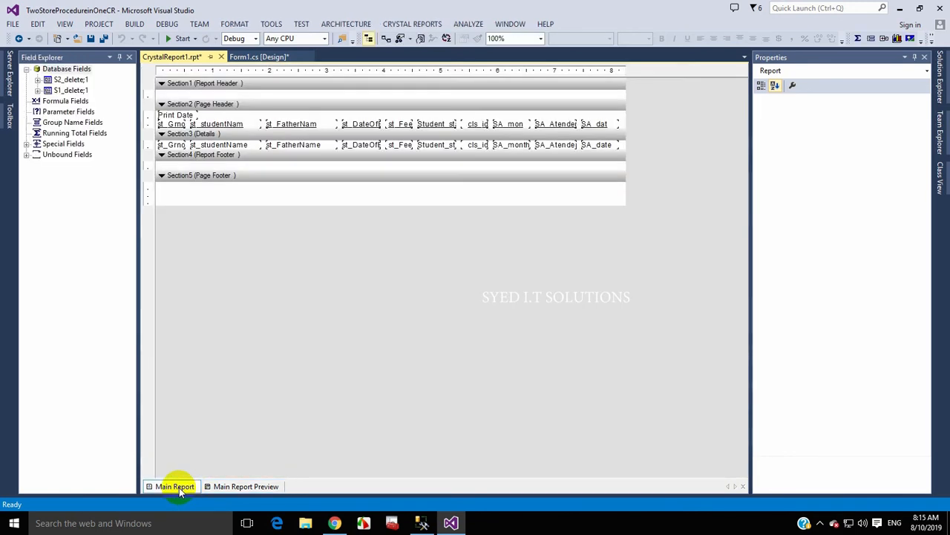